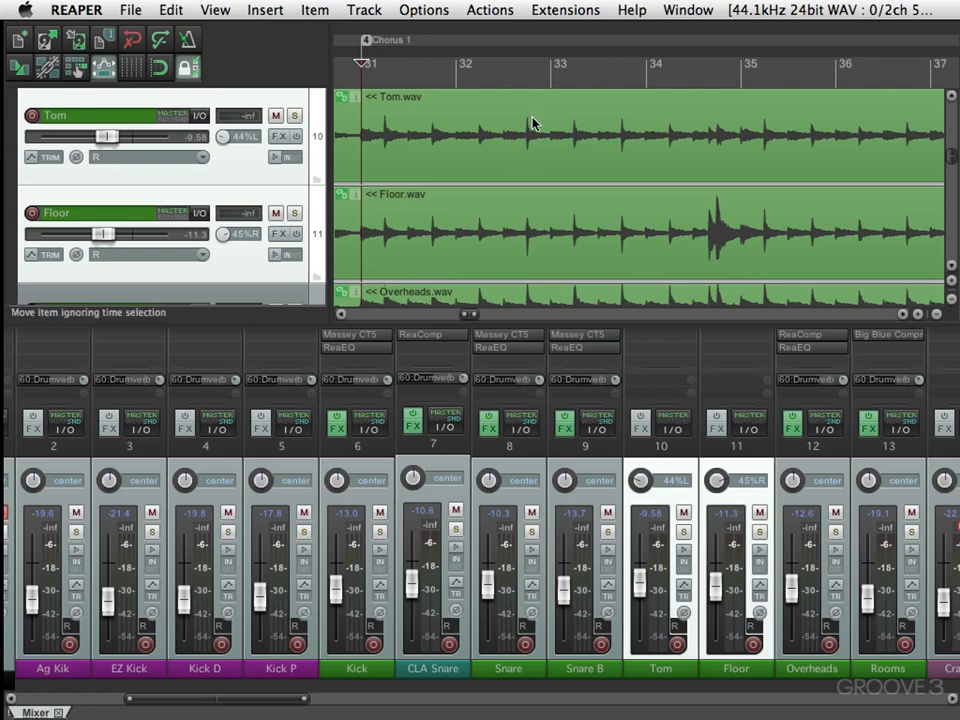
# Play from Chorus 1 and ride the Tom and Floor track volumes against the other drums, settling on -6.34 dB and -5.53 dB.
pyautogui.hscroll(-3, 470, 112)
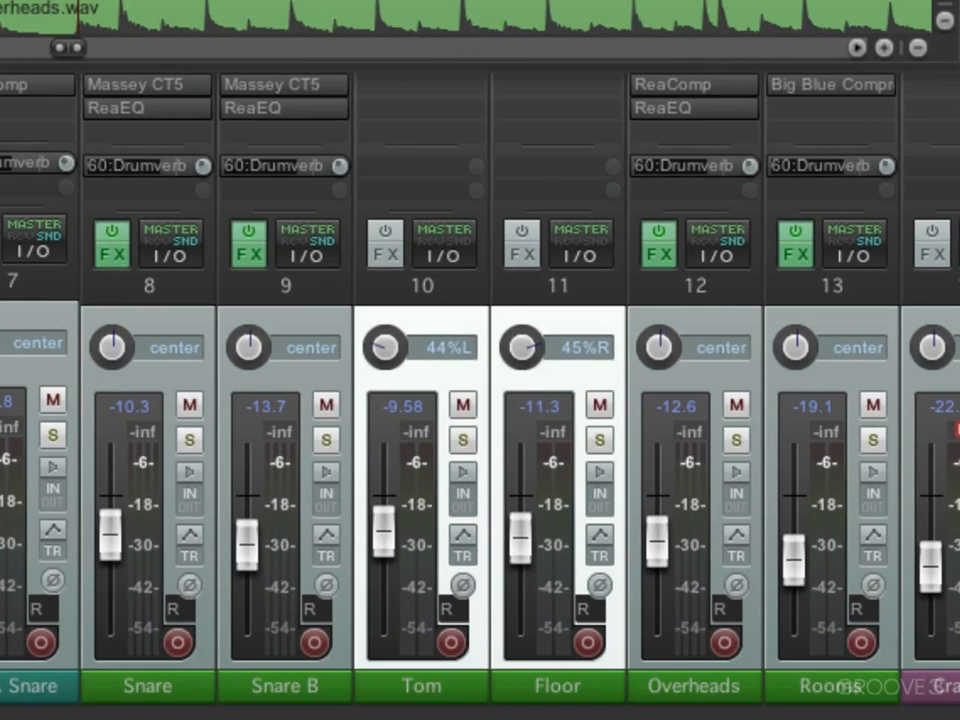
pyautogui.press('space')
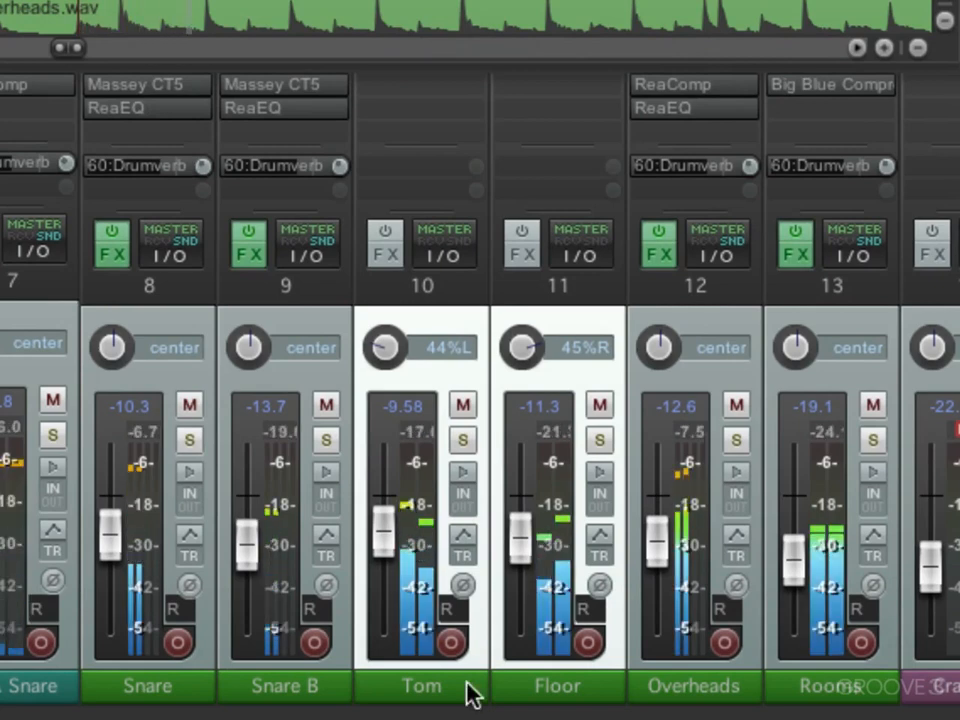
pyautogui.scroll(-10, 467, 682)
pyautogui.scroll(3, 467, 682)
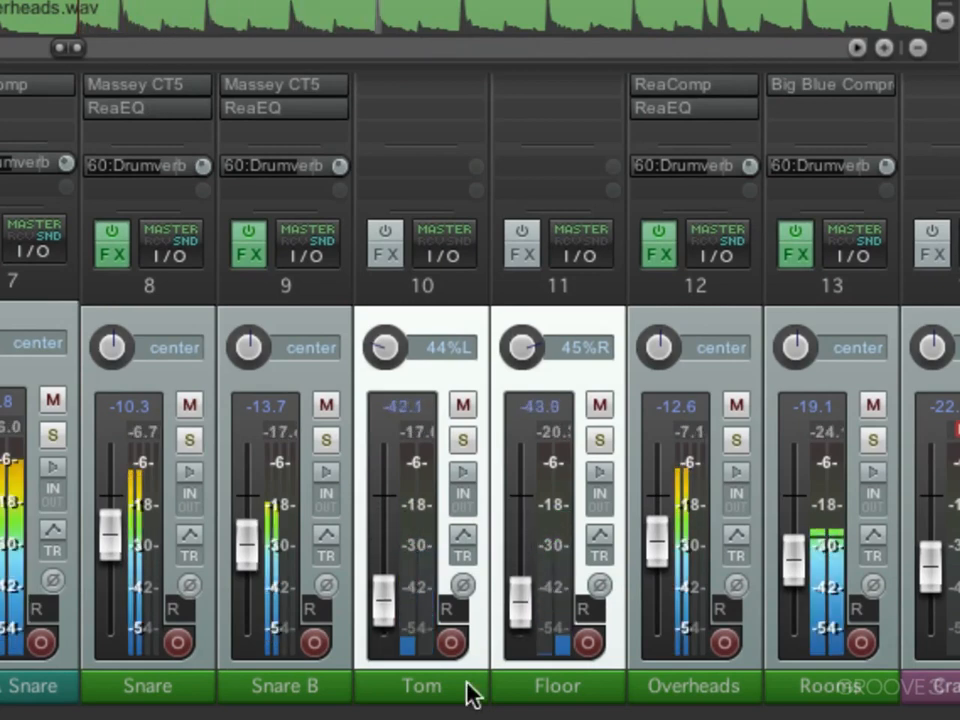
pyautogui.scroll(15, 467, 690)
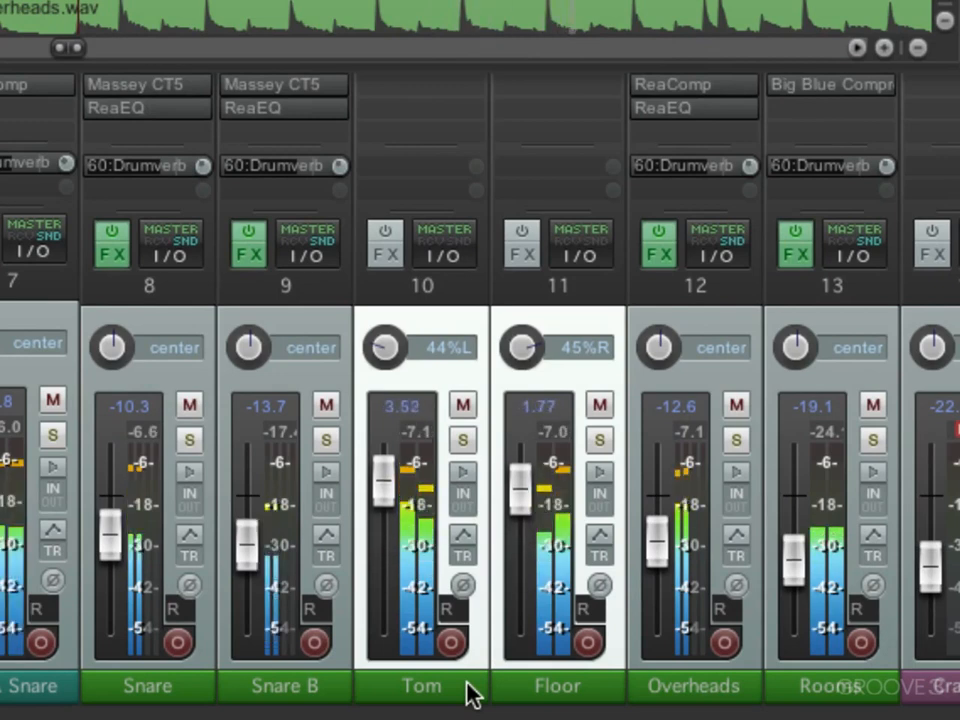
pyautogui.scroll(3, 467, 690)
pyautogui.scroll(-4, 467, 690)
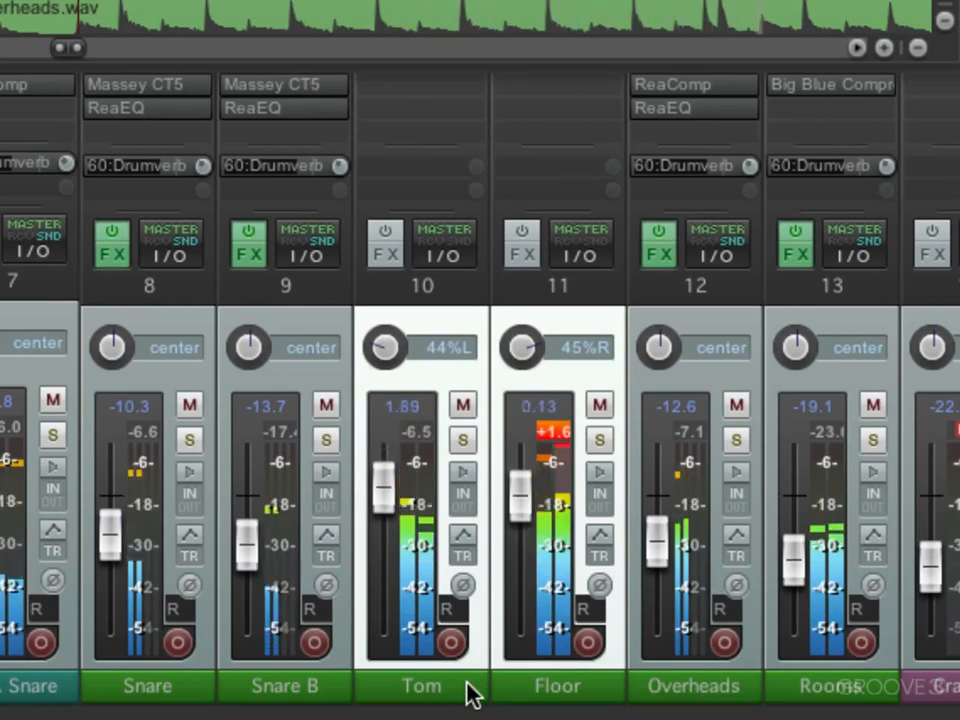
pyautogui.scroll(-8, 467, 690)
pyautogui.scroll(7, 467, 690)
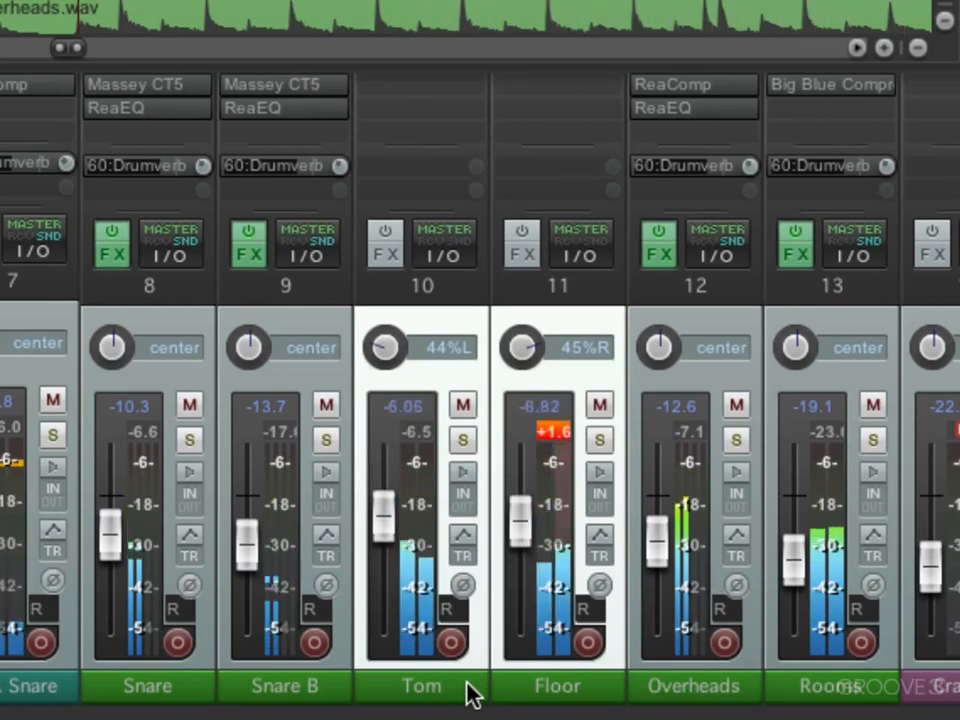
pyautogui.scroll(6, 467, 690)
pyautogui.scroll(-4, 467, 690)
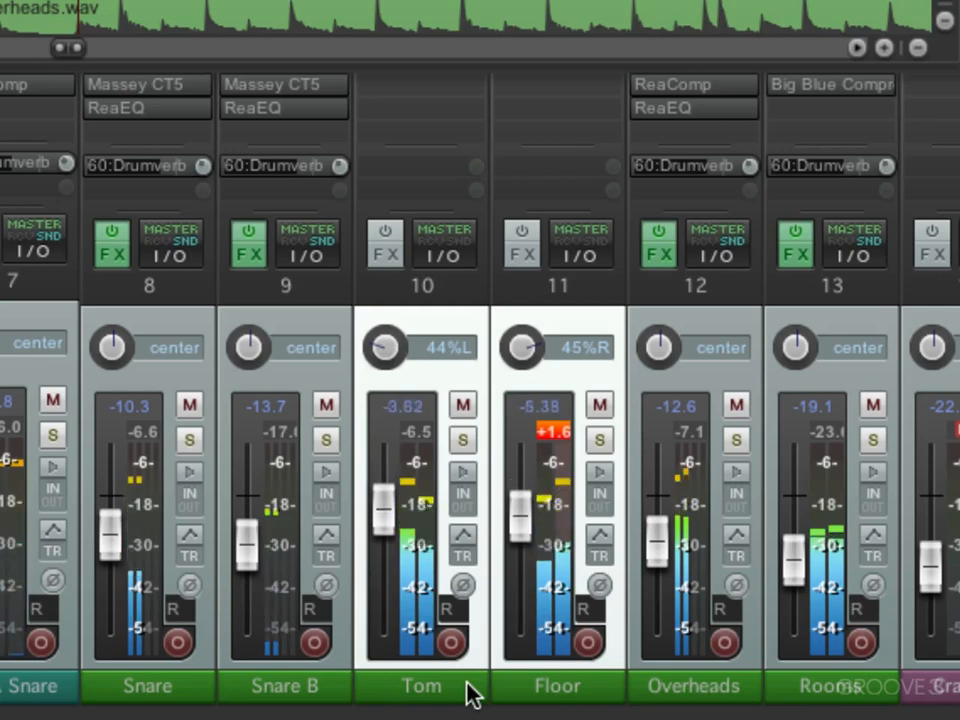
pyautogui.scroll(-9, 467, 690)
pyautogui.scroll(9, 467, 690)
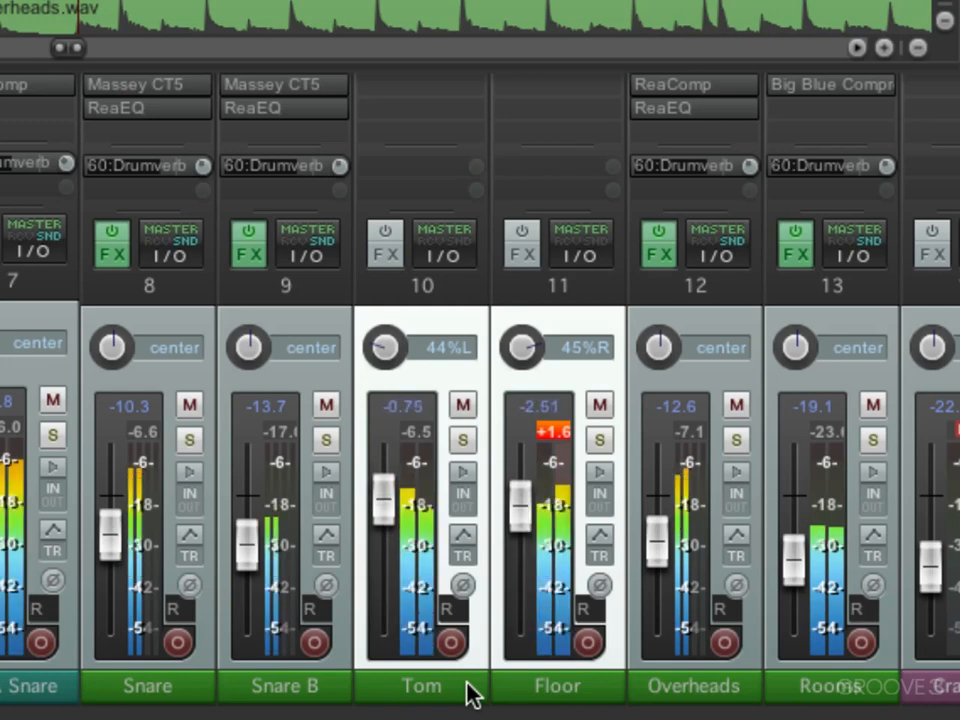
pyautogui.scroll(-9, 467, 690)
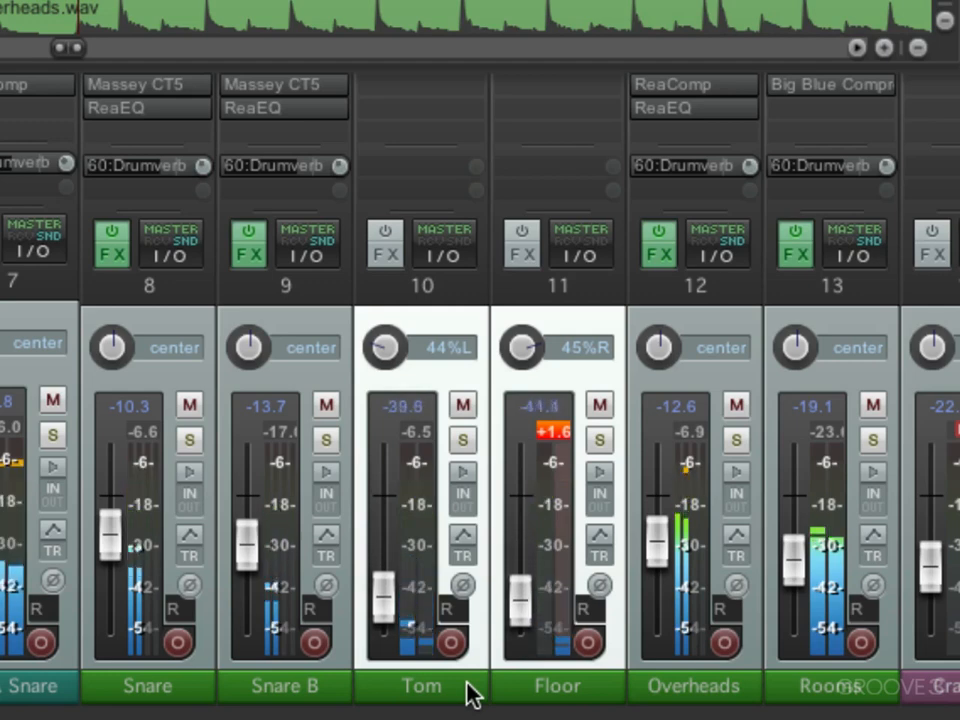
pyautogui.scroll(9, 467, 690)
pyautogui.scroll(-1, 467, 690)
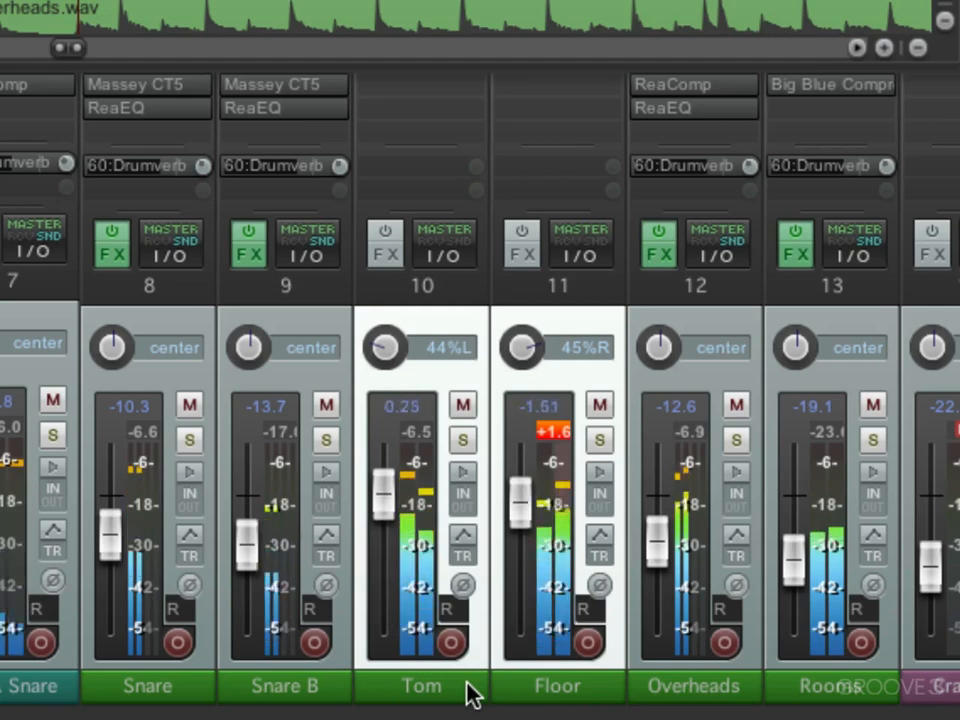
pyautogui.scroll(-9, 467, 690)
pyautogui.scroll(5, 467, 690)
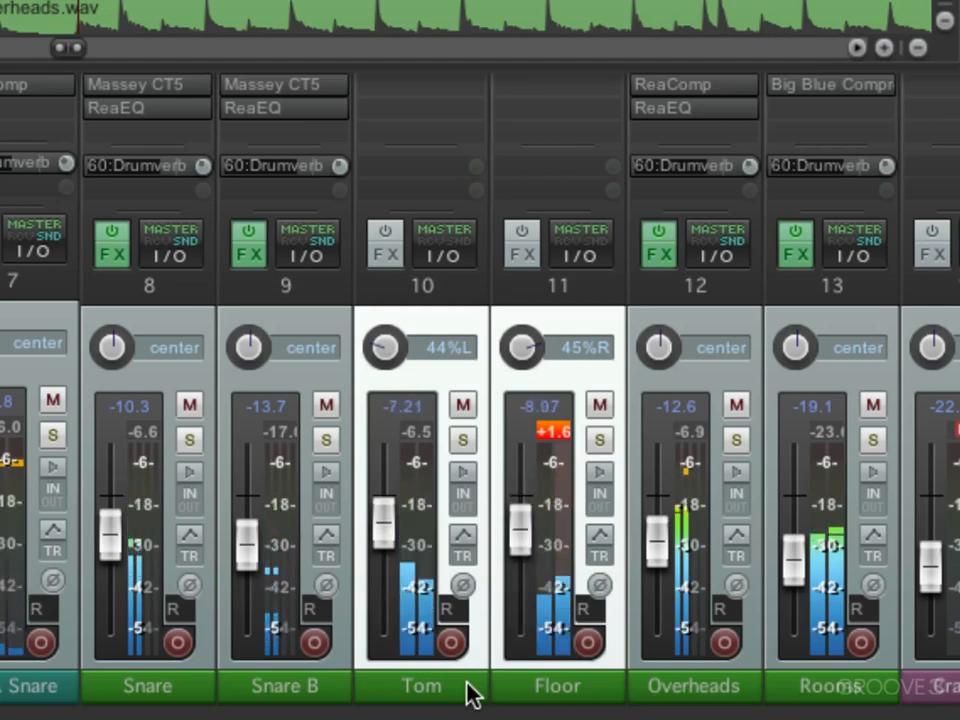
pyautogui.scroll(4, 467, 690)
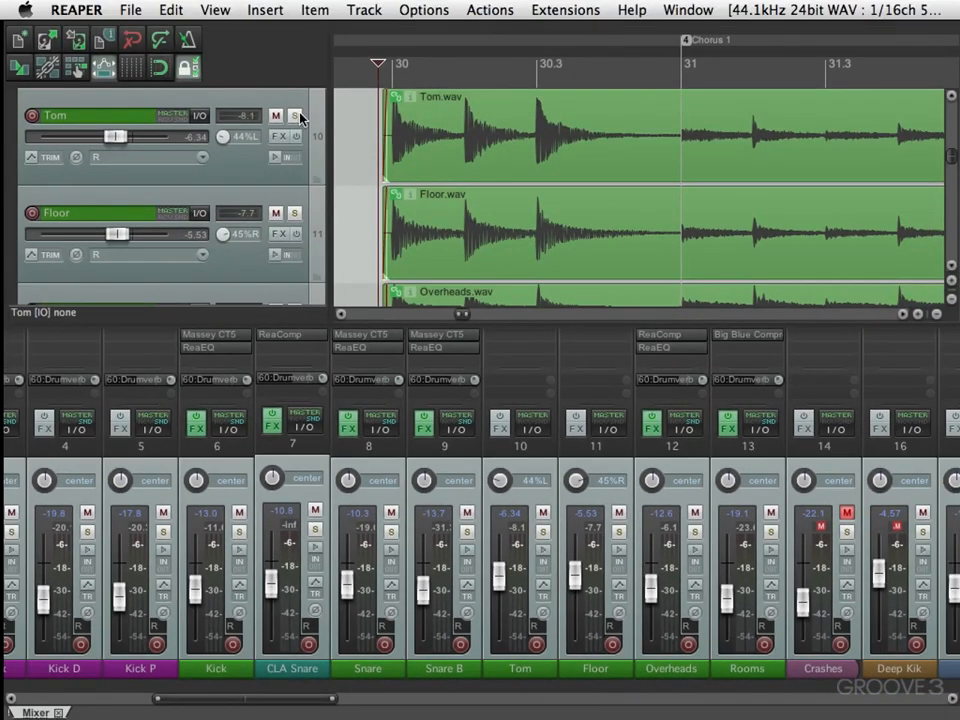
# Solo the Tom track, audition it, and make a time selection around its three hits starting at bar 30.
pyautogui.click(294, 116)
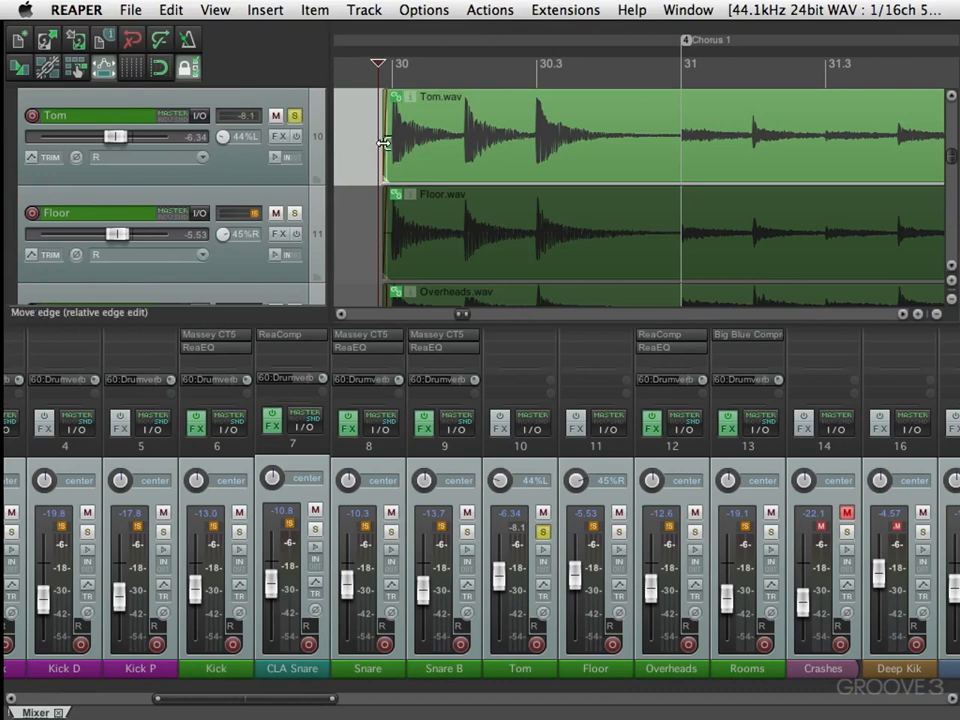
pyautogui.press('space')
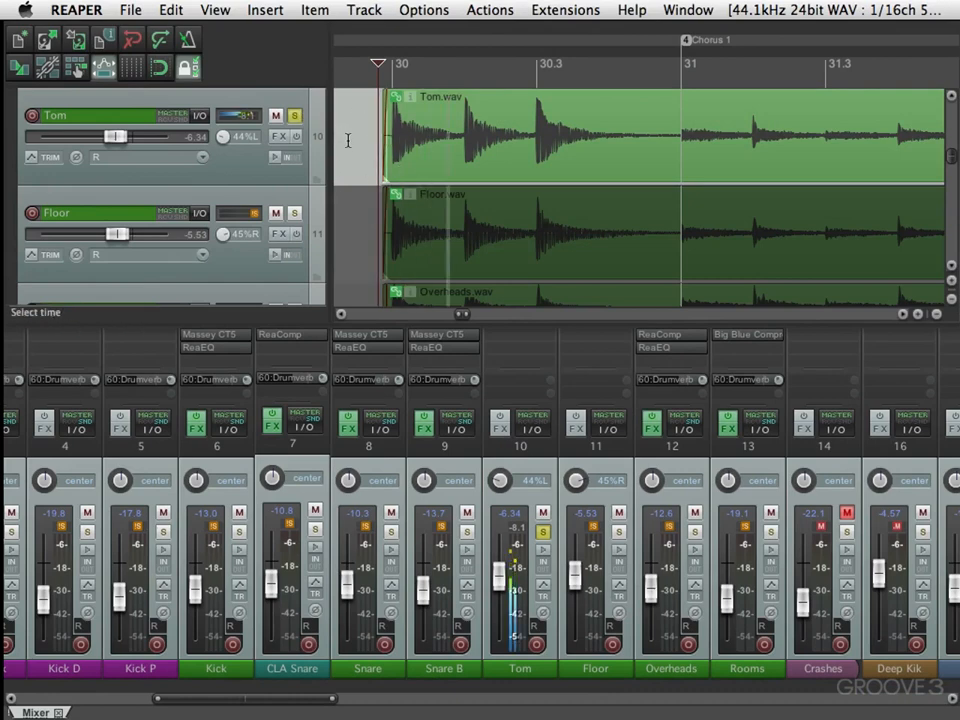
pyautogui.press('space')
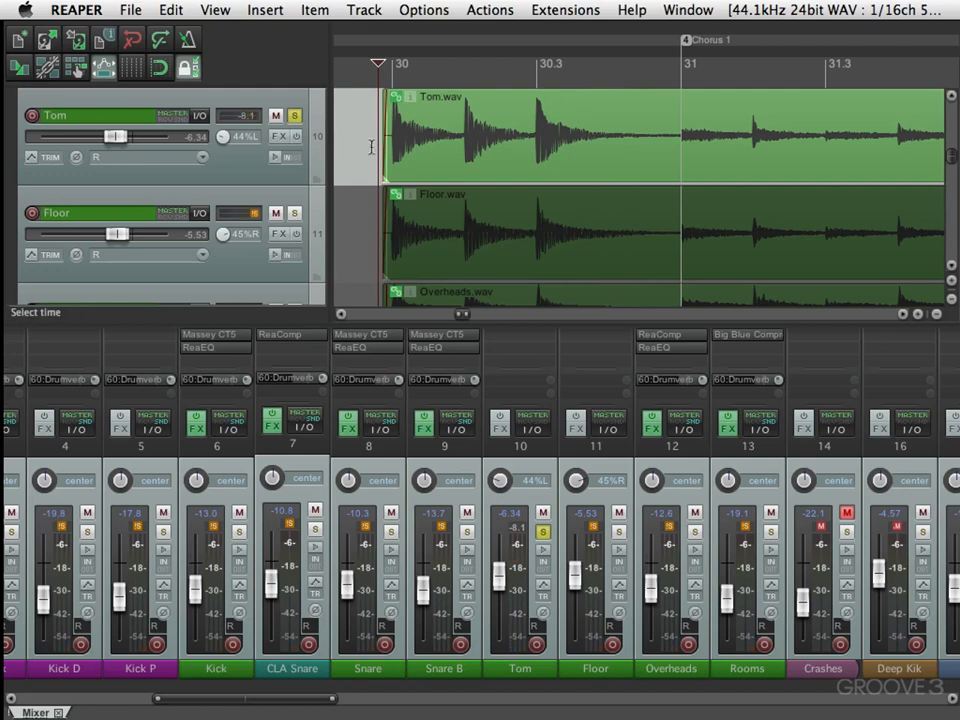
pyautogui.moveTo(370, 128); pyautogui.dragTo(657, 140)
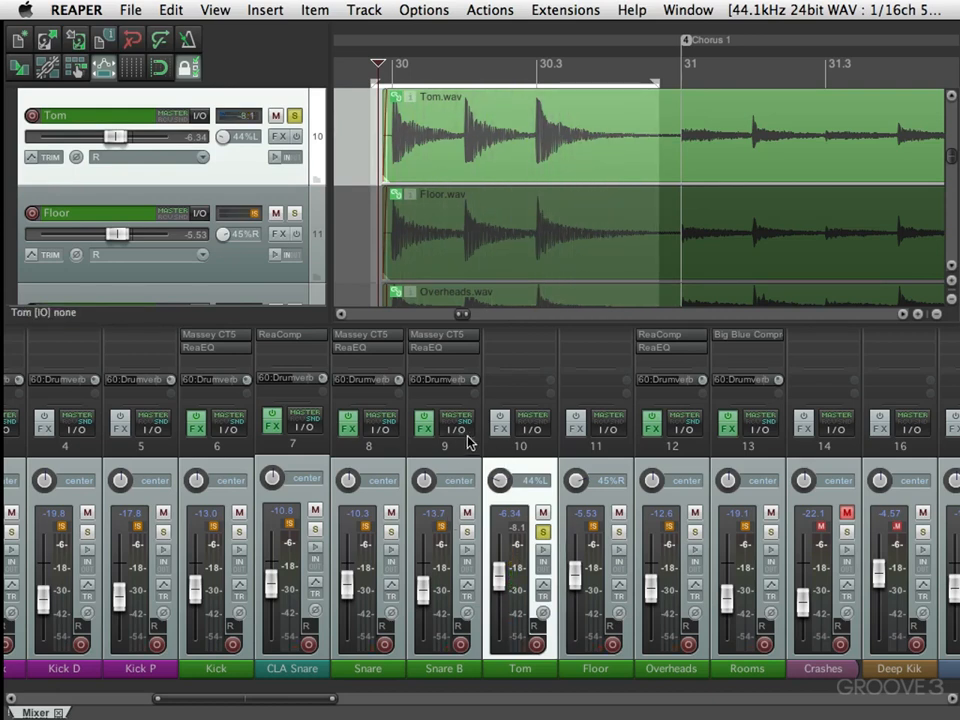
# Add the Massey CT5 compressor to the Tom track.
pyautogui.rightClick(510, 337)
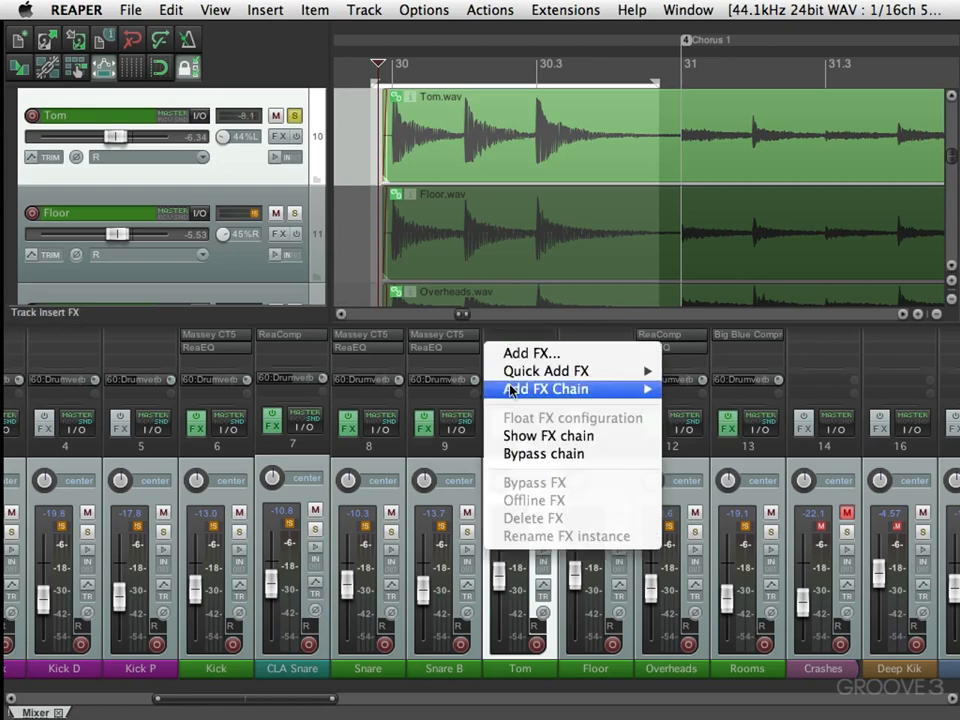
pyautogui.moveTo(605, 390)
pyautogui.click(678, 396)
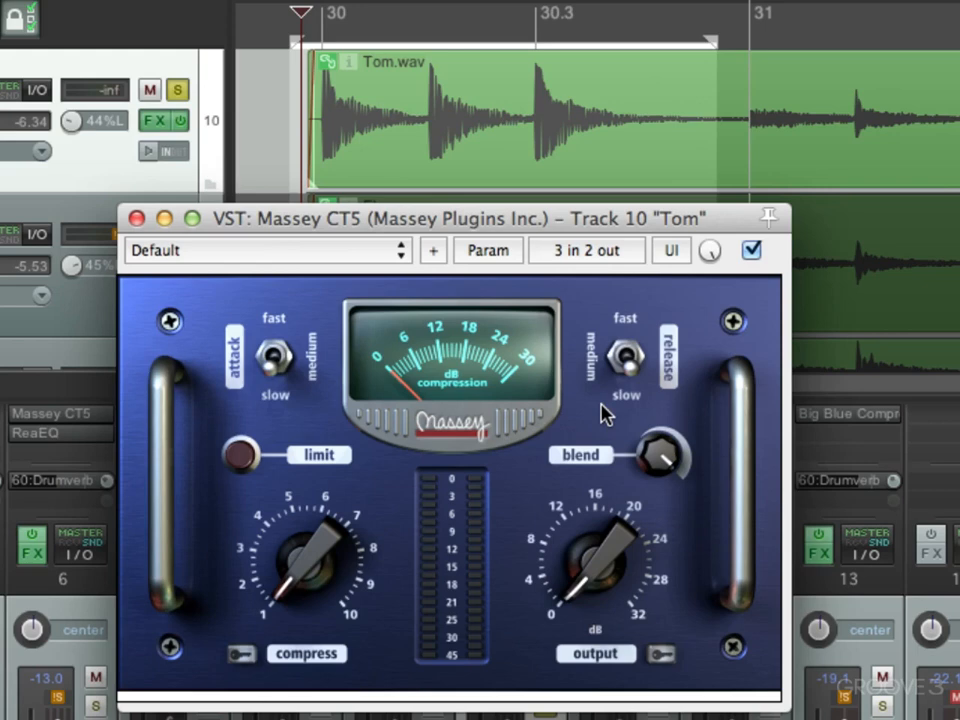
# Set the Tom compressor's compress to about 3.5 and output to about 2 dB, and compare the sound with the plug-in bypassed.
pyautogui.moveTo(306, 562); pyautogui.dragTo(316, 458)
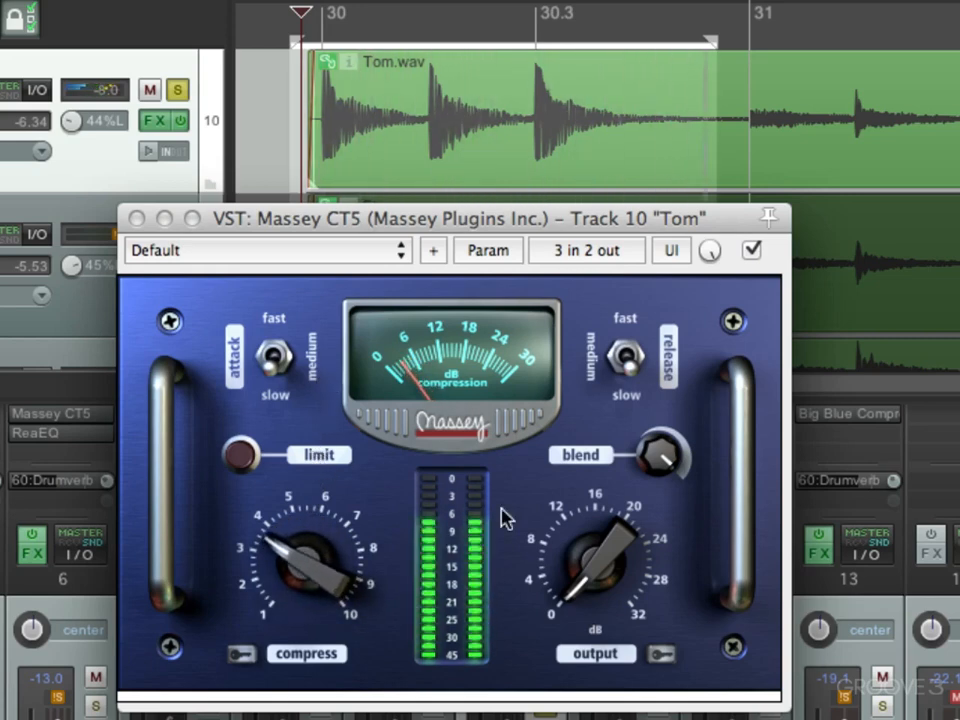
pyautogui.moveTo(609, 574); pyautogui.dragTo(607, 555)
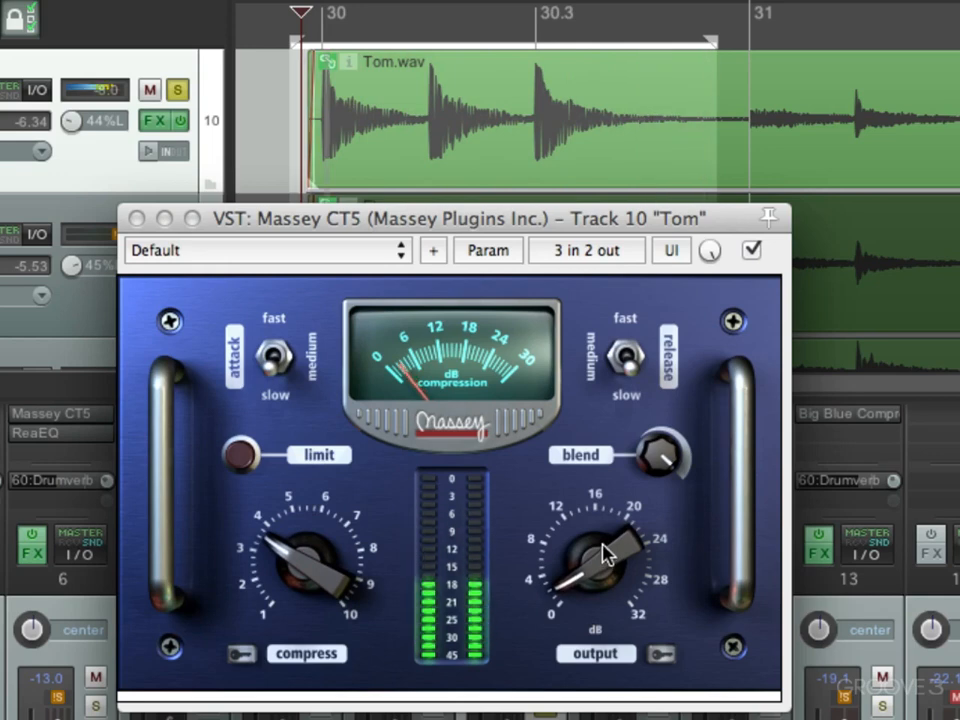
pyautogui.click(752, 251)
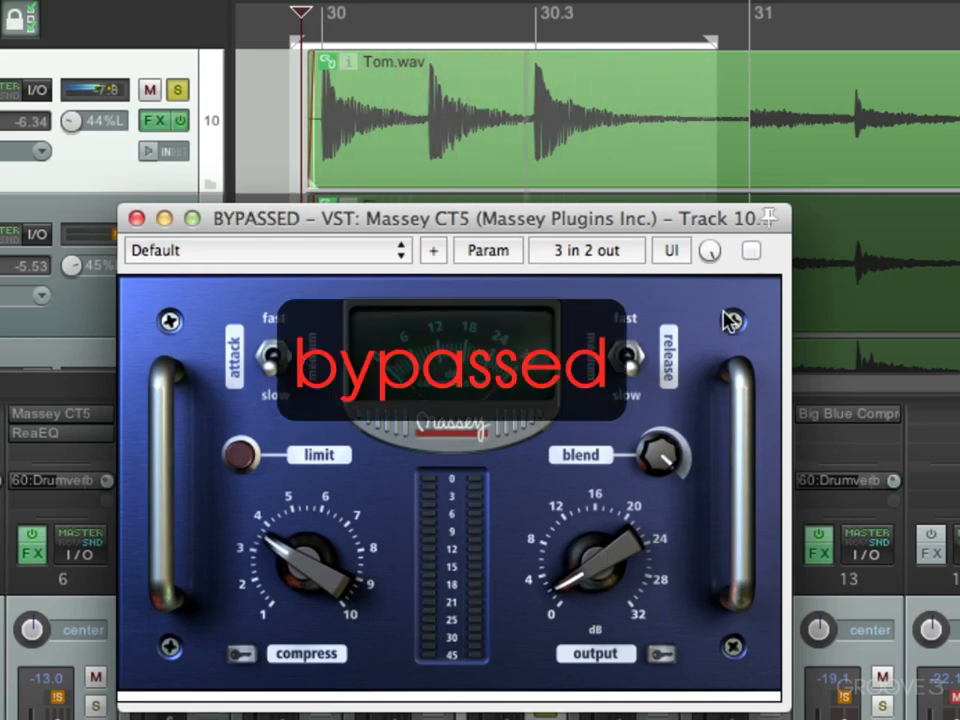
pyautogui.click(752, 251)
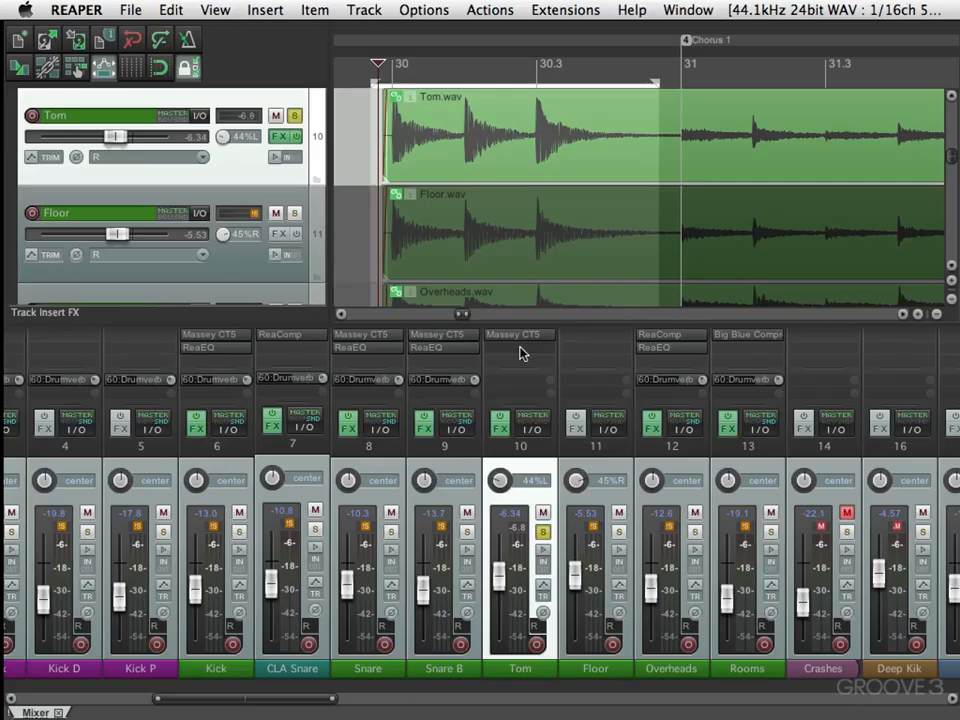
# Add the ReaEQ equalizer after the compressor on the Tom track.
pyautogui.rightClick(517, 350)
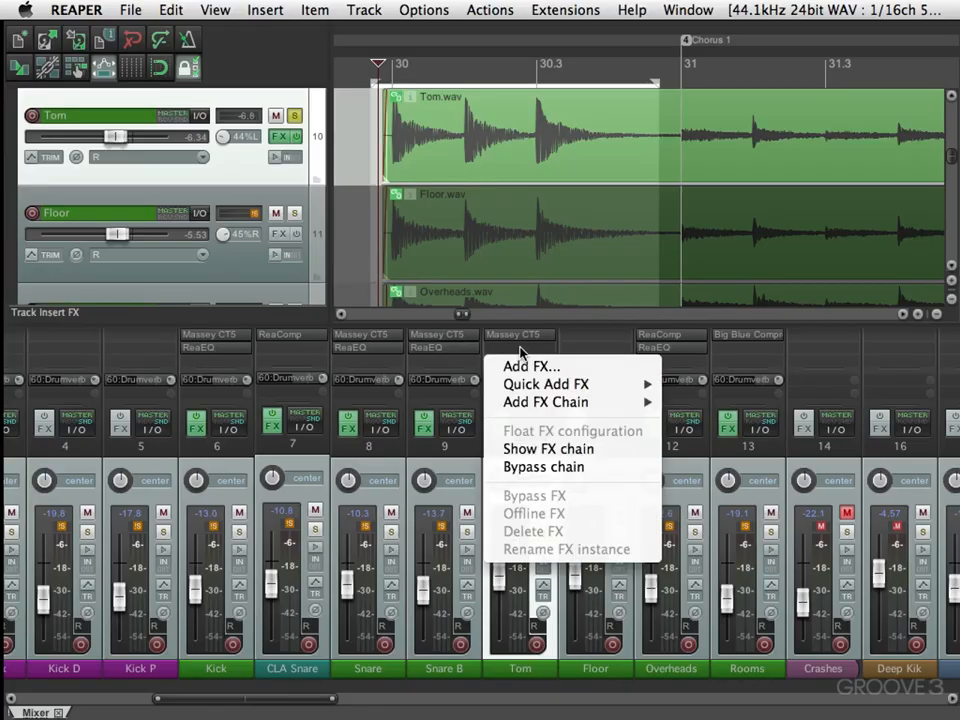
pyautogui.moveTo(527, 400)
pyautogui.click(684, 437)
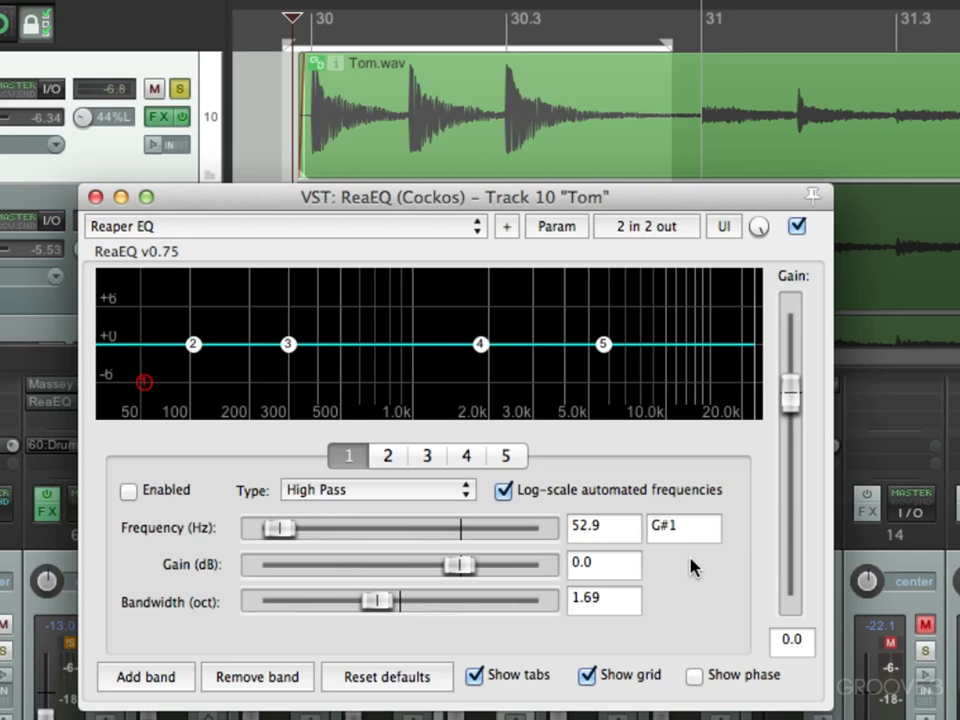
# Cut EQ band 3 by 8.0 dB at 348.3 Hz, and compare the sound with ReaEQ bypassed.
pyautogui.click(289, 343)
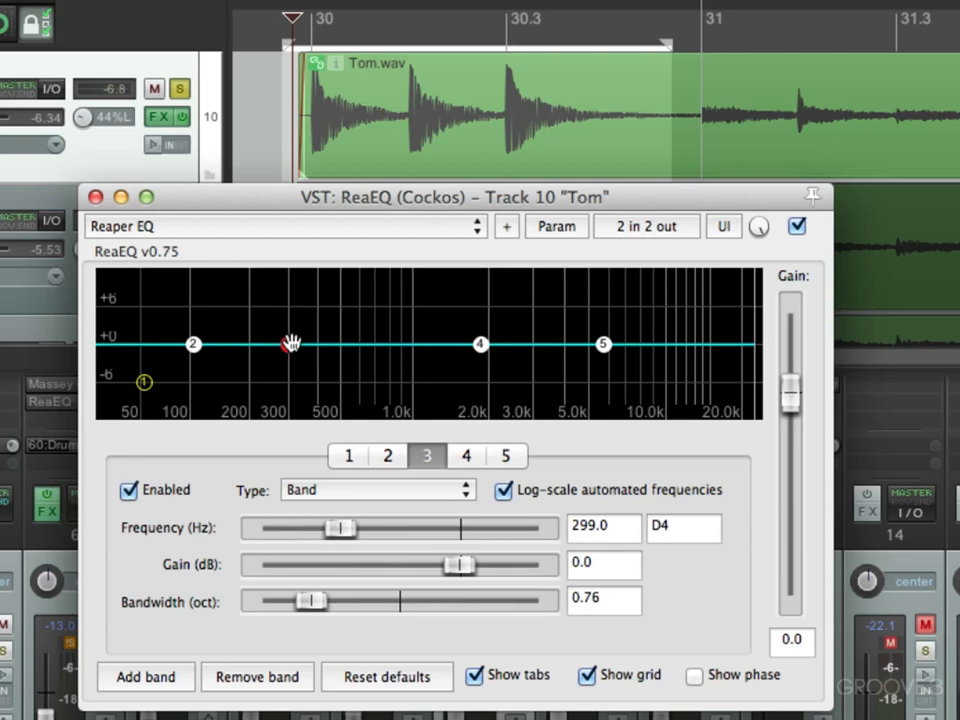
pyautogui.moveTo(292, 346); pyautogui.dragTo(306, 395)
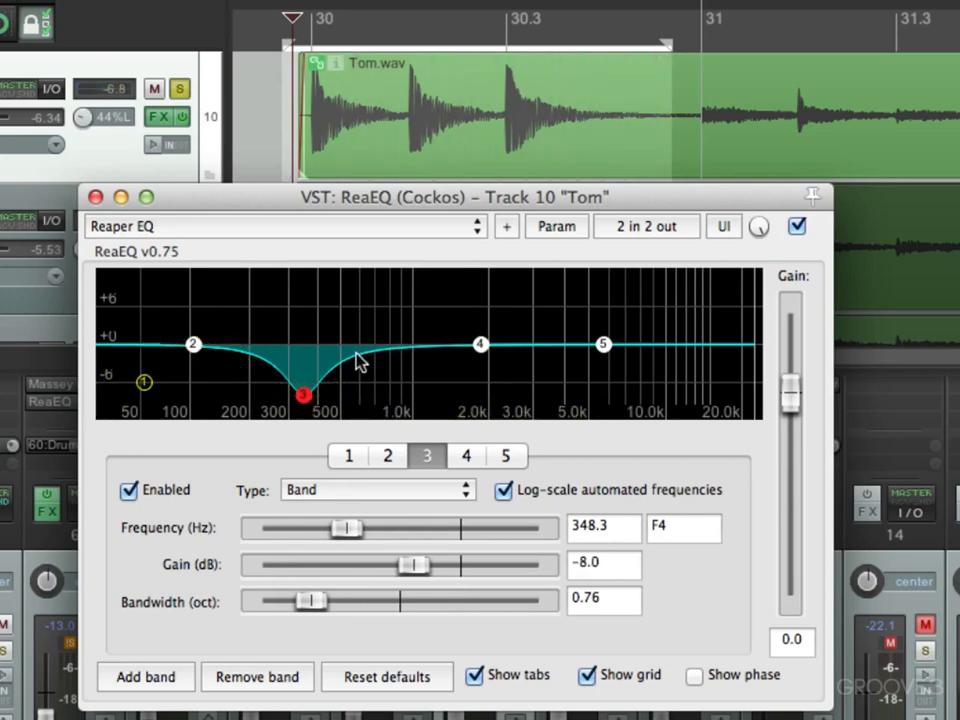
pyautogui.click(796, 228)
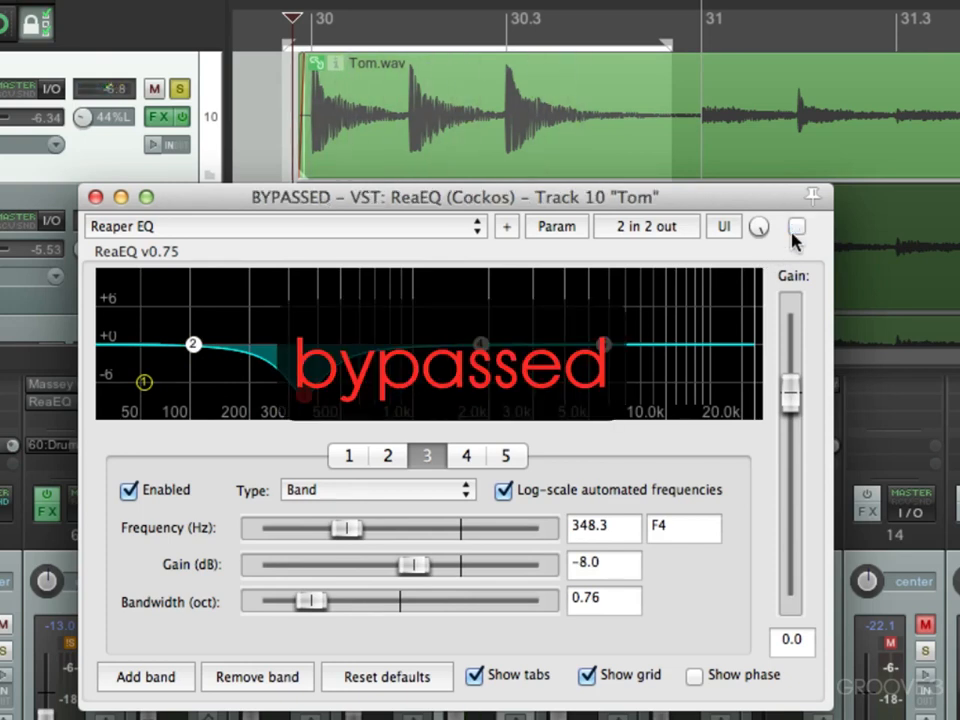
pyautogui.click(796, 228)
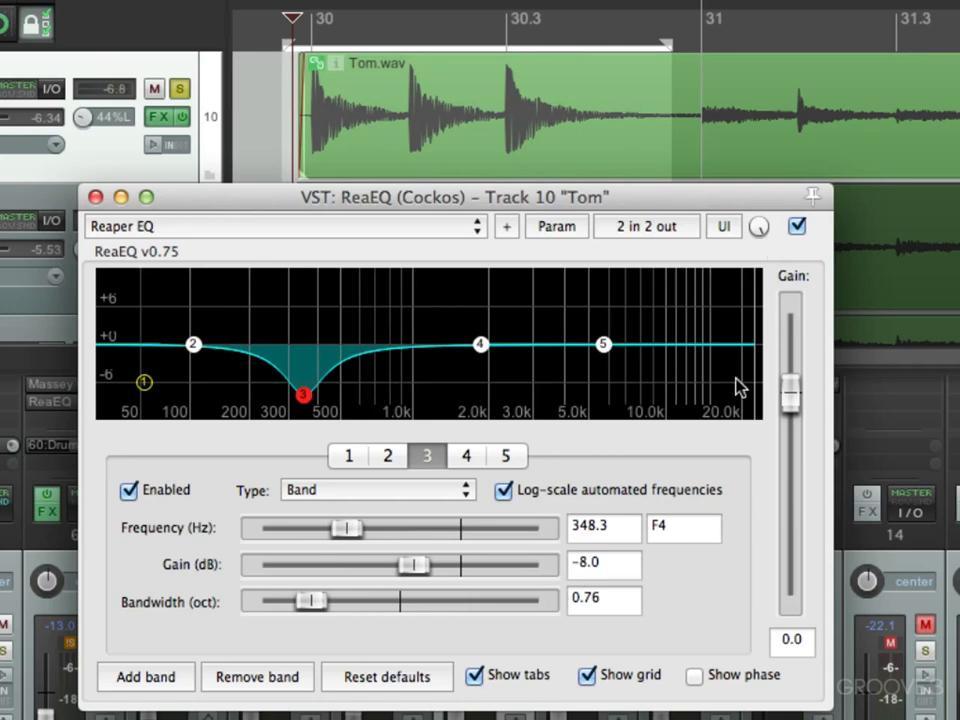
# Try a 7.6 dB high-shelf boost at 4404.1 Hz with EQ band 5, and reset its gain to 0.0 dB.
pyautogui.moveTo(603, 344); pyautogui.dragTo(574, 297)
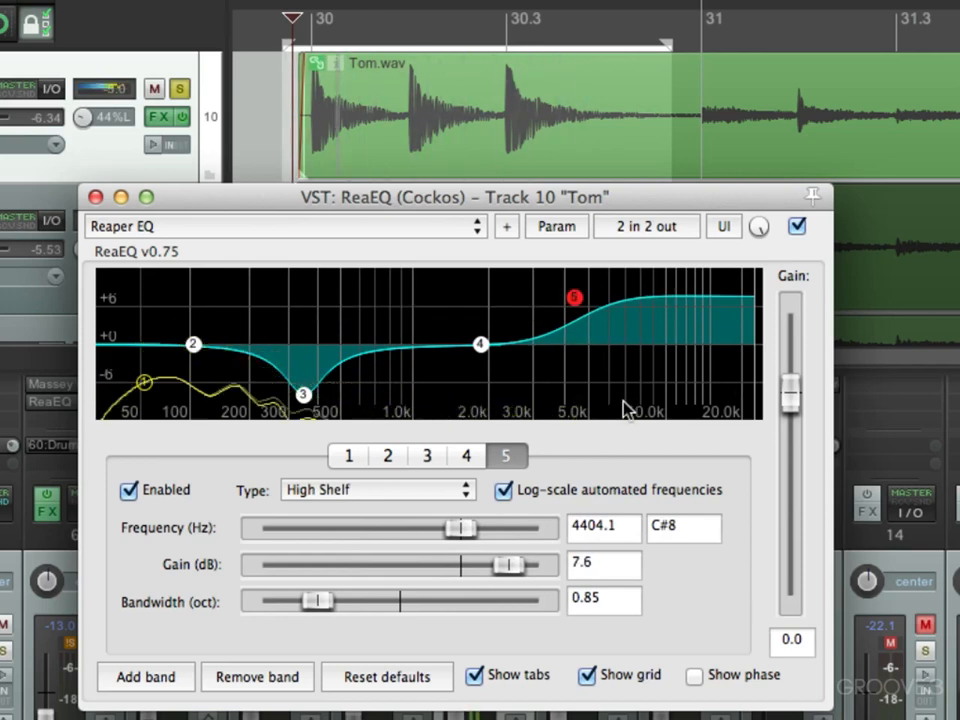
pyautogui.press('space')
pyautogui.doubleClick(515, 566)
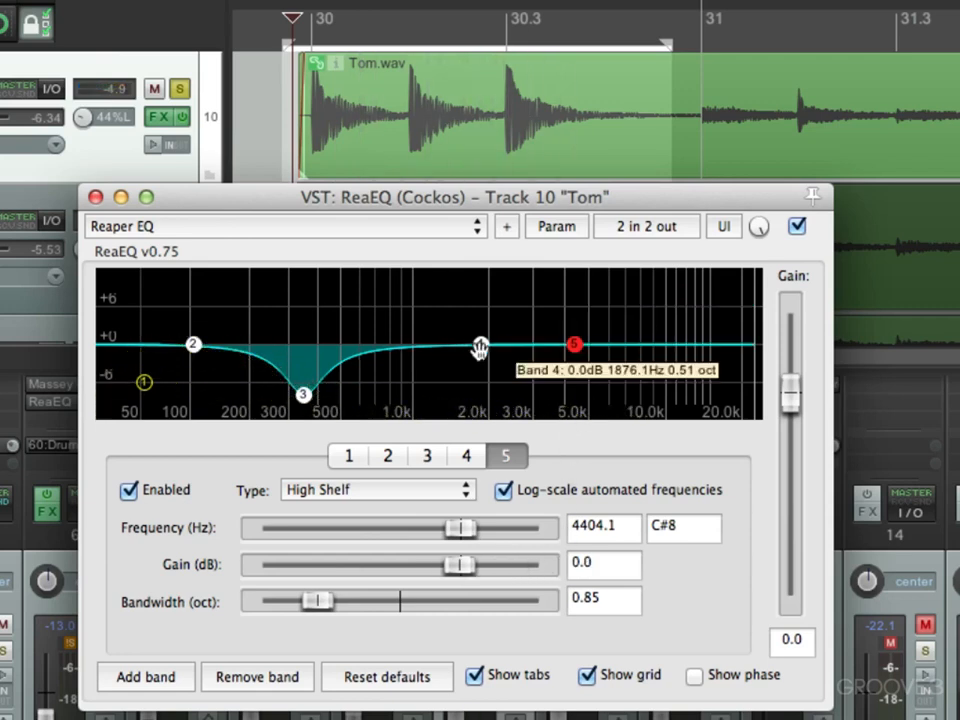
# Boost EQ band 4 by 4.4 dB at 3501.5 Hz with a bandwidth of 1.31 octaves while auditioning the tom.
pyautogui.press('space')
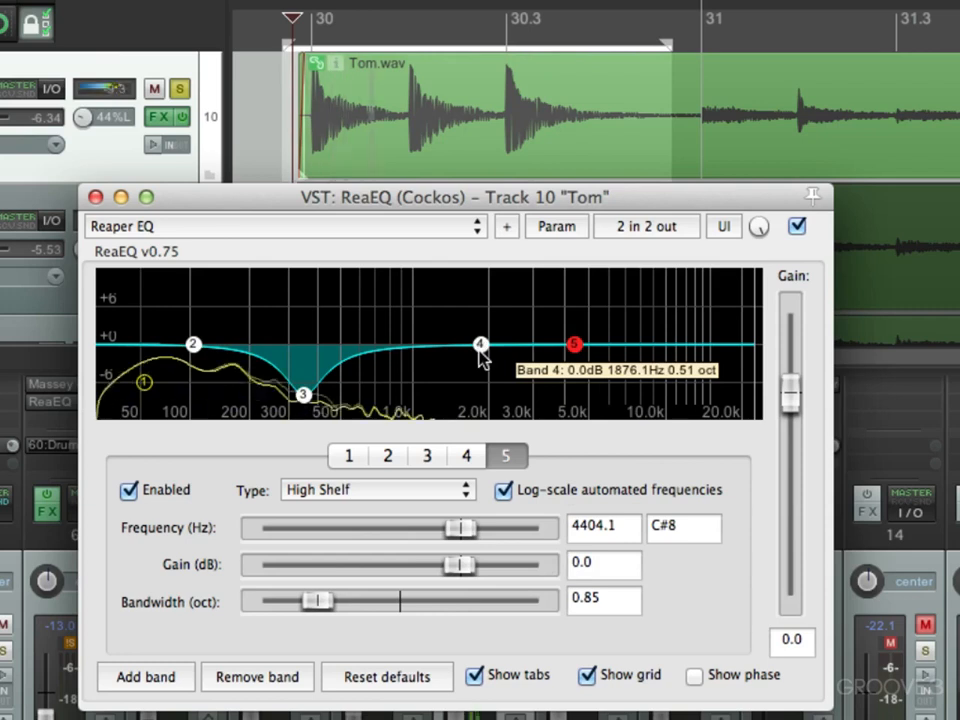
pyautogui.moveTo(483, 342); pyautogui.dragTo(516, 311)
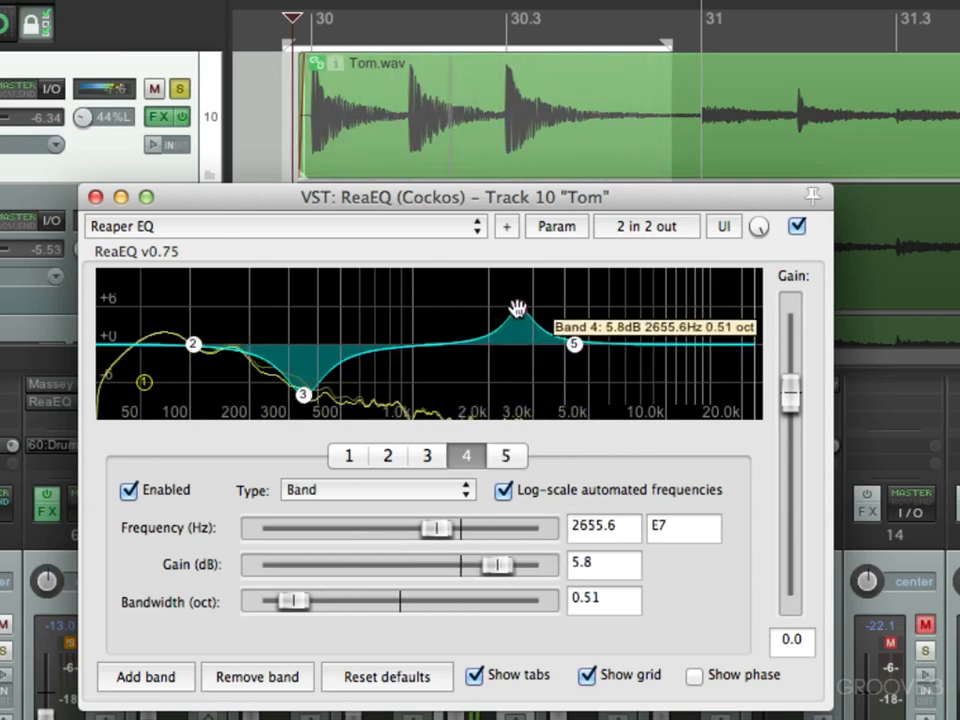
pyautogui.press('space')
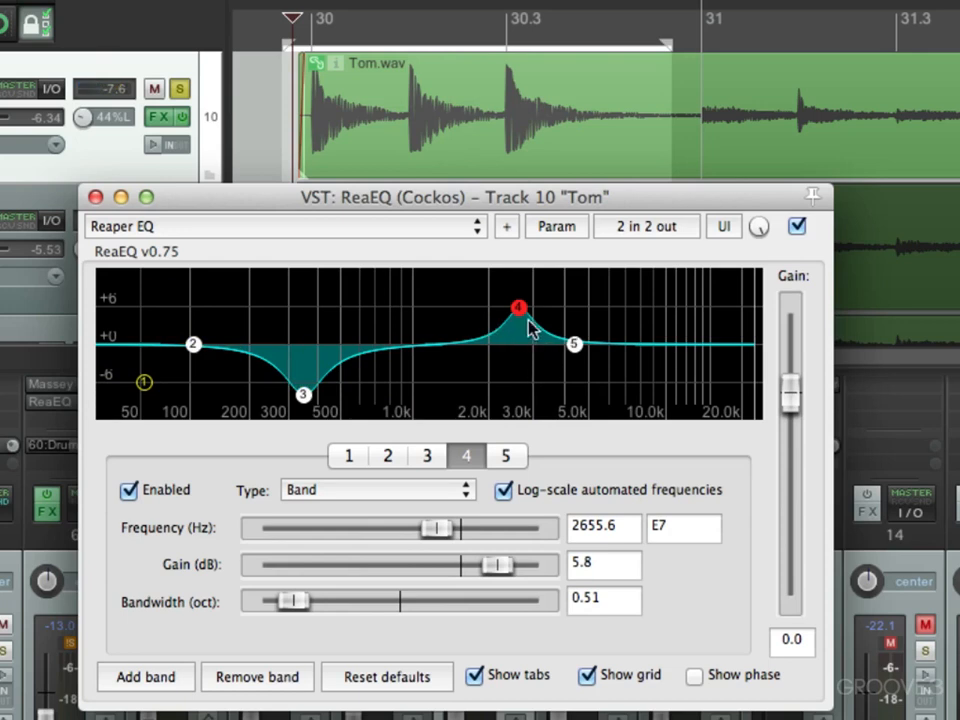
pyautogui.moveTo(297, 606); pyautogui.dragTo(357, 614)
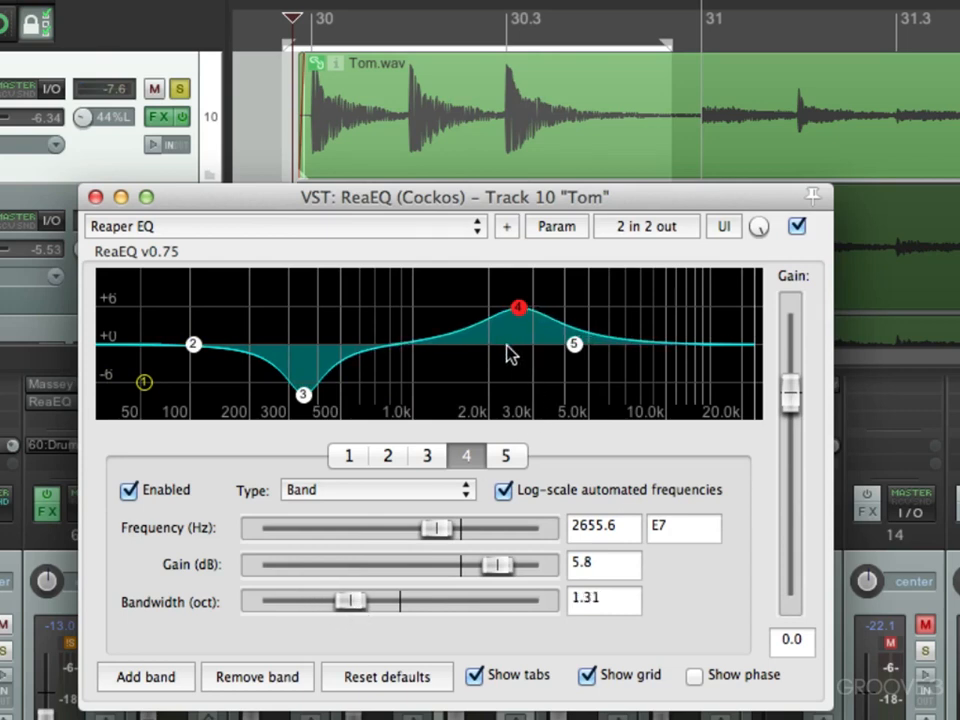
pyautogui.moveTo(520, 309); pyautogui.dragTo(549, 315)
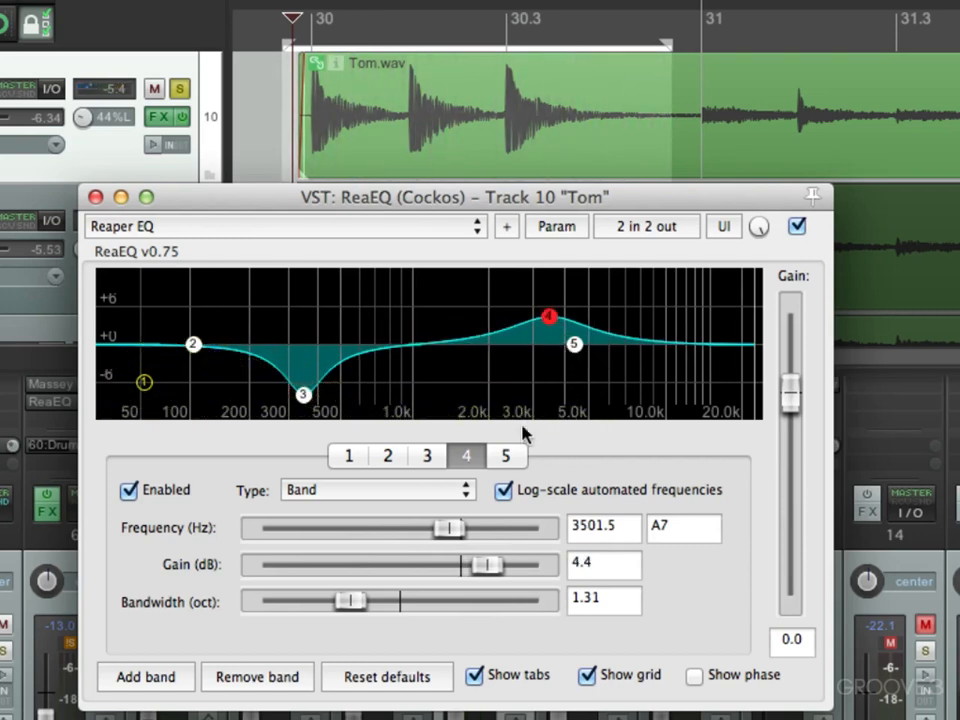
# Compare the Tom's sound with EQ band 4 disabled, and with the whole ReaEQ bypassed.
pyautogui.click(129, 491)
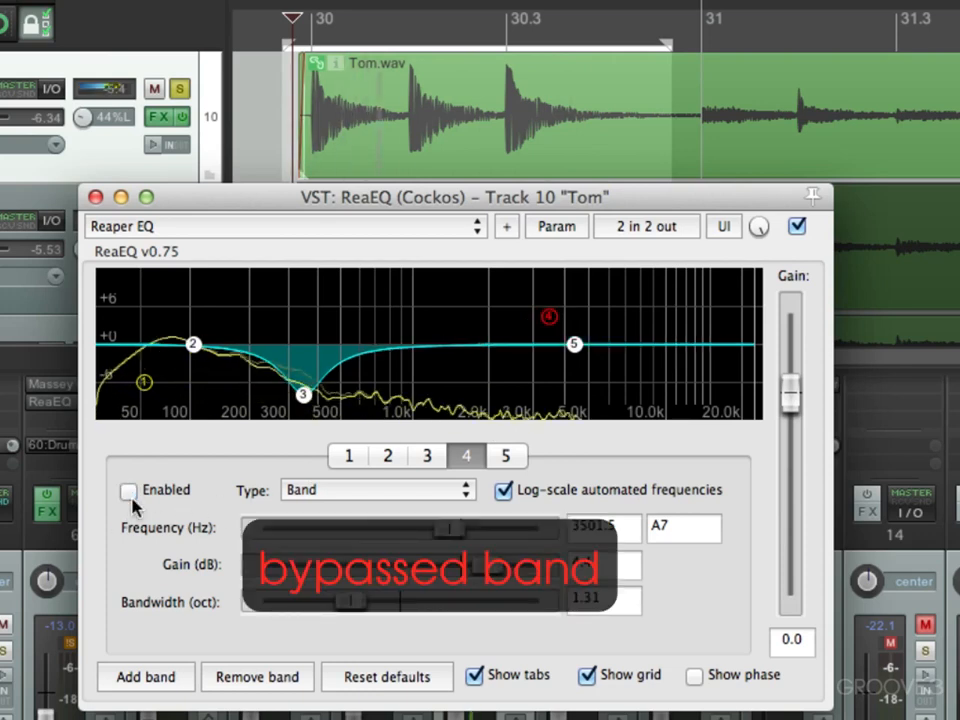
pyautogui.click(129, 491)
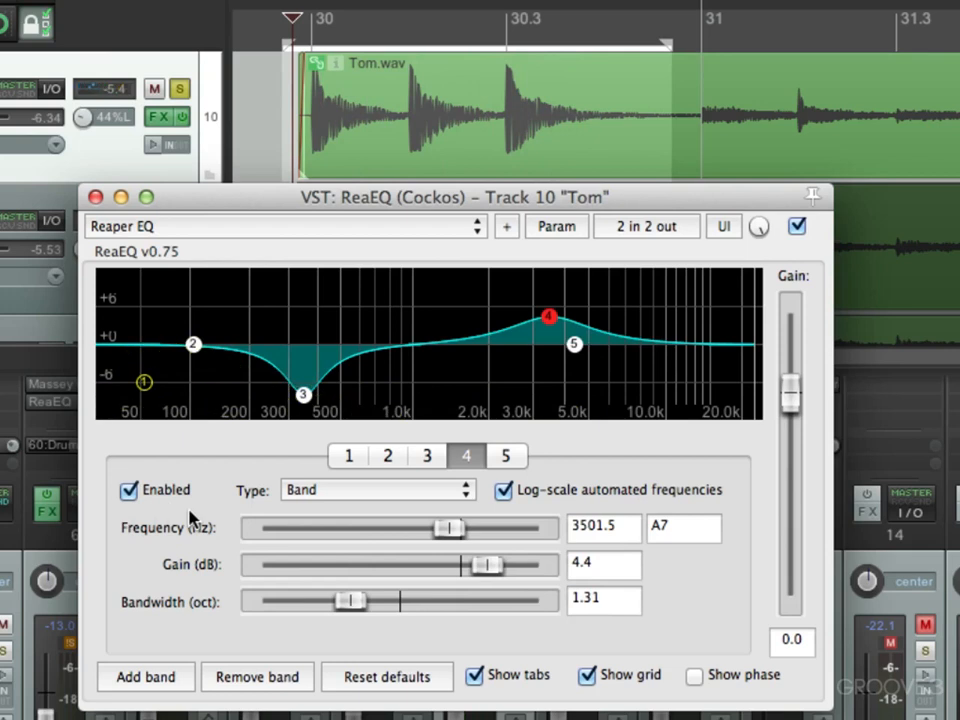
pyautogui.click(796, 228)
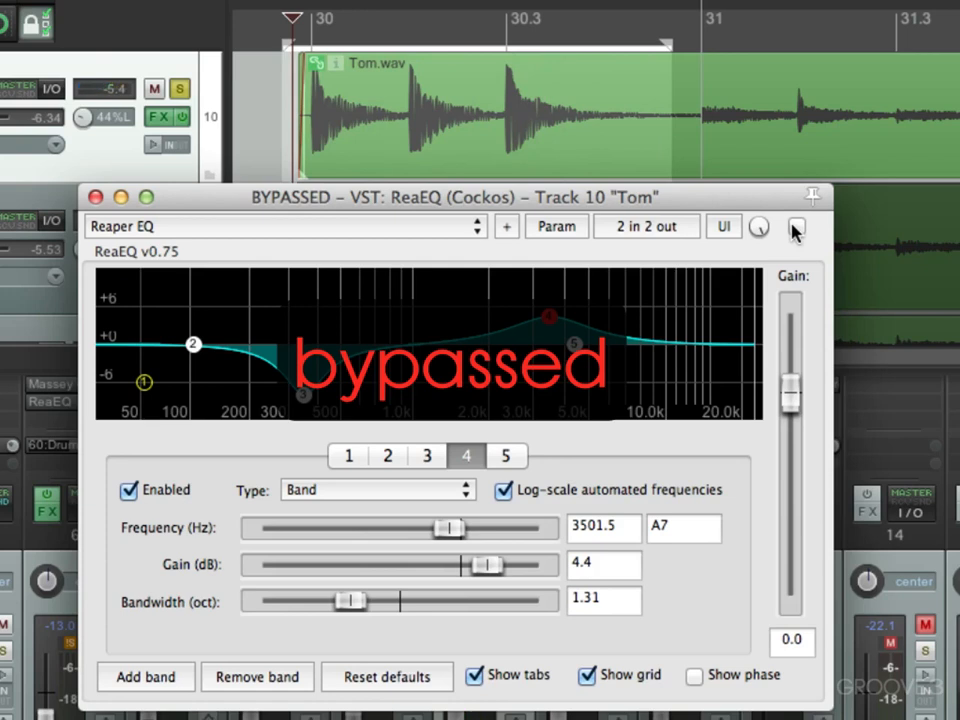
pyautogui.click(796, 228)
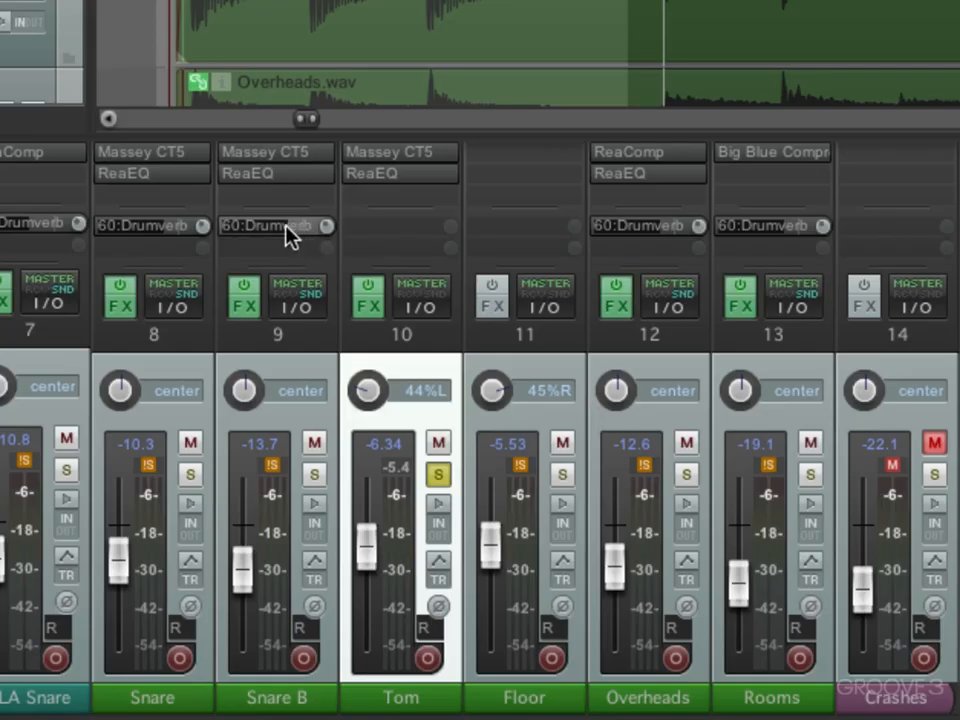
# Copy Snare B's Drumverb send to the Tom track and set its send level to -9.08 dB.
pyautogui.moveTo(276, 235); pyautogui.dragTo(399, 248)
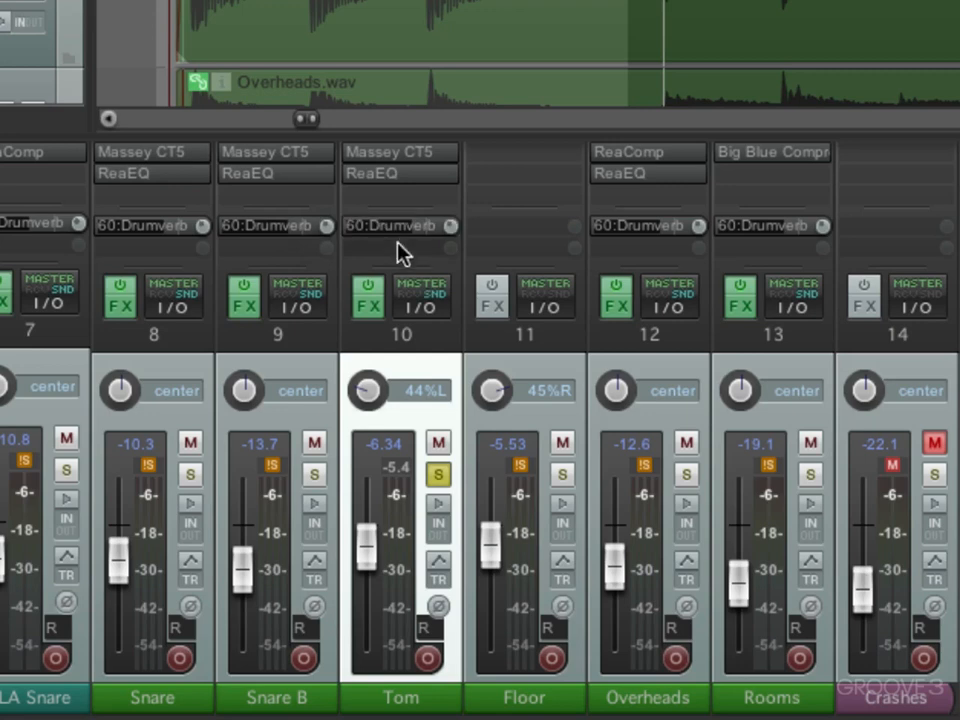
pyautogui.click(399, 240)
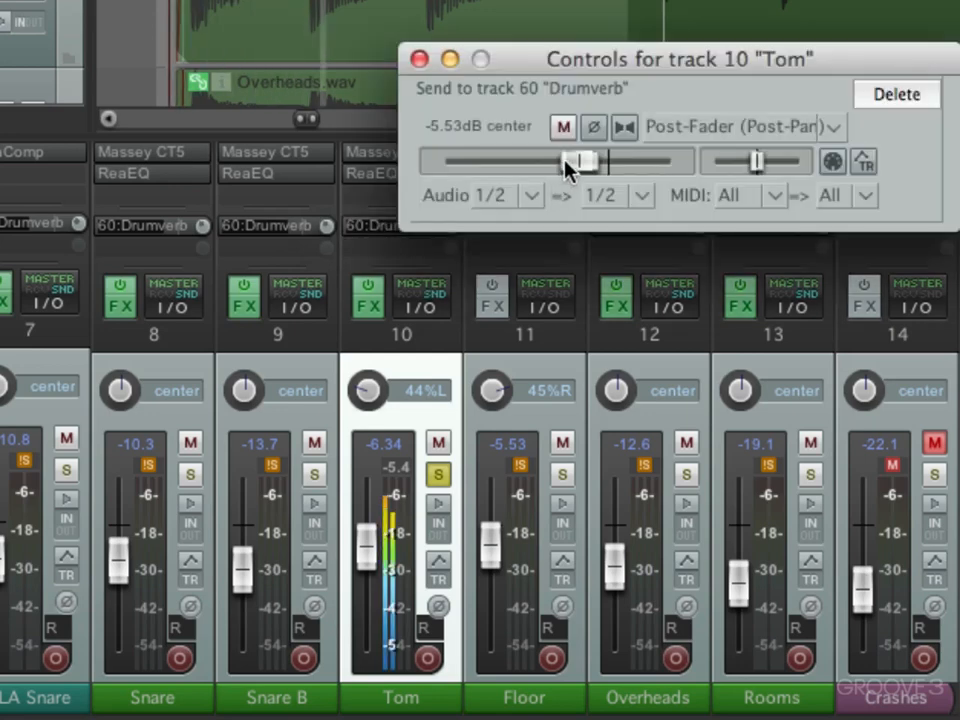
pyautogui.moveTo(568, 161)
pyautogui.mouseDown()
pyautogui.moveTo(442, 167)
pyautogui.moveTo(557, 169)
pyautogui.mouseUp()
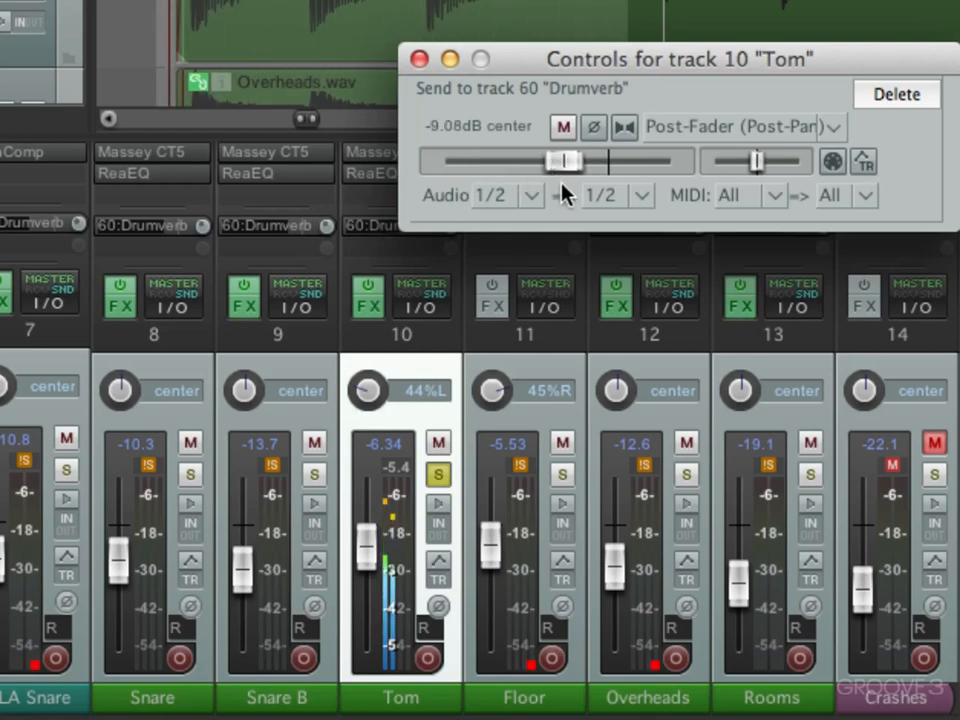
pyautogui.press('Escape')
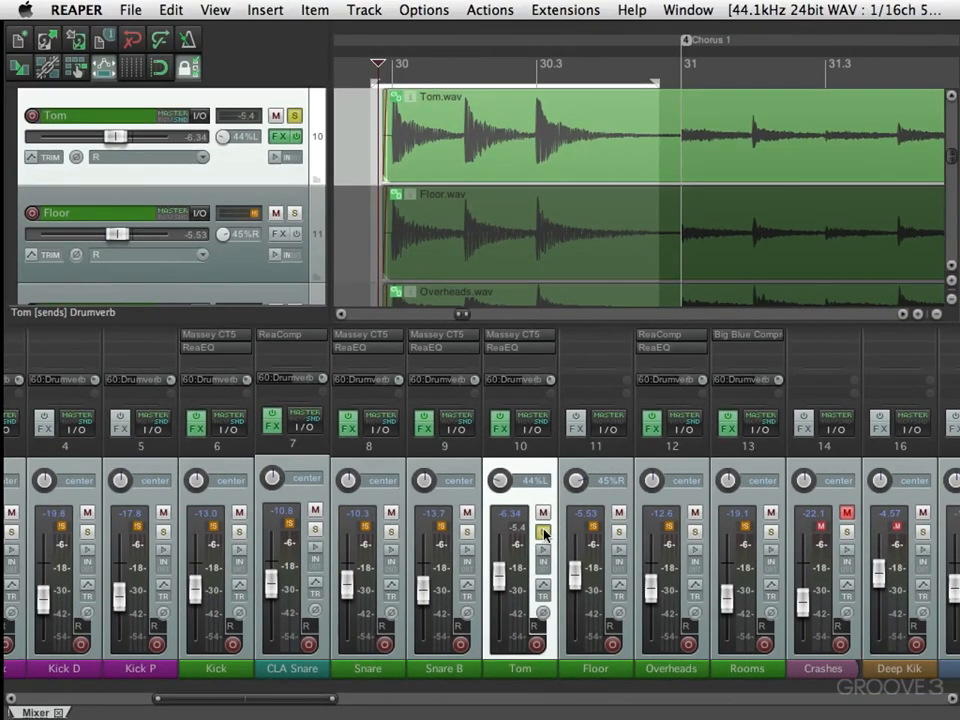
# Clear the time selection, switch solo from the Tom to the Floor track, and play from the Verse 2 marker.
pyautogui.click(543, 533)
pyautogui.press('Escape')
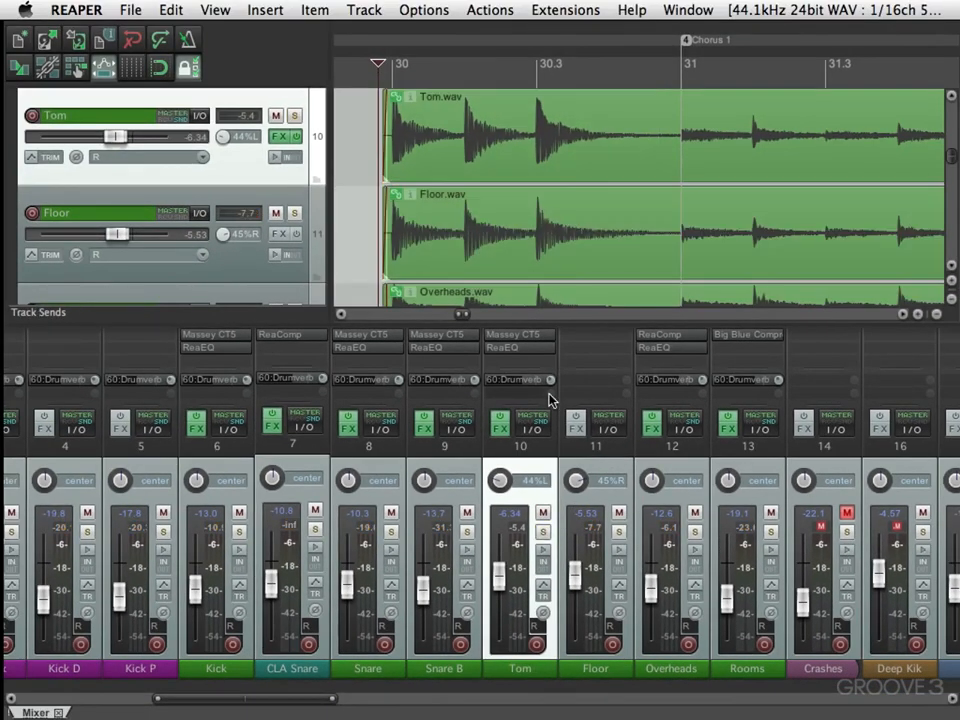
pyautogui.scroll(-10, 559, 181)
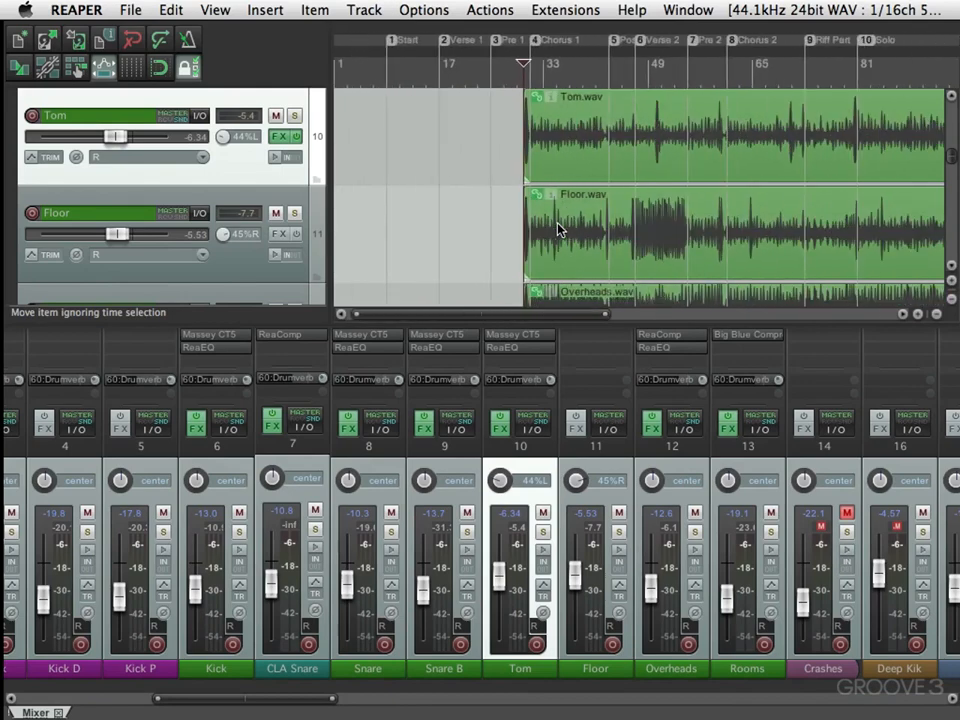
pyautogui.scroll(5, 597, 231)
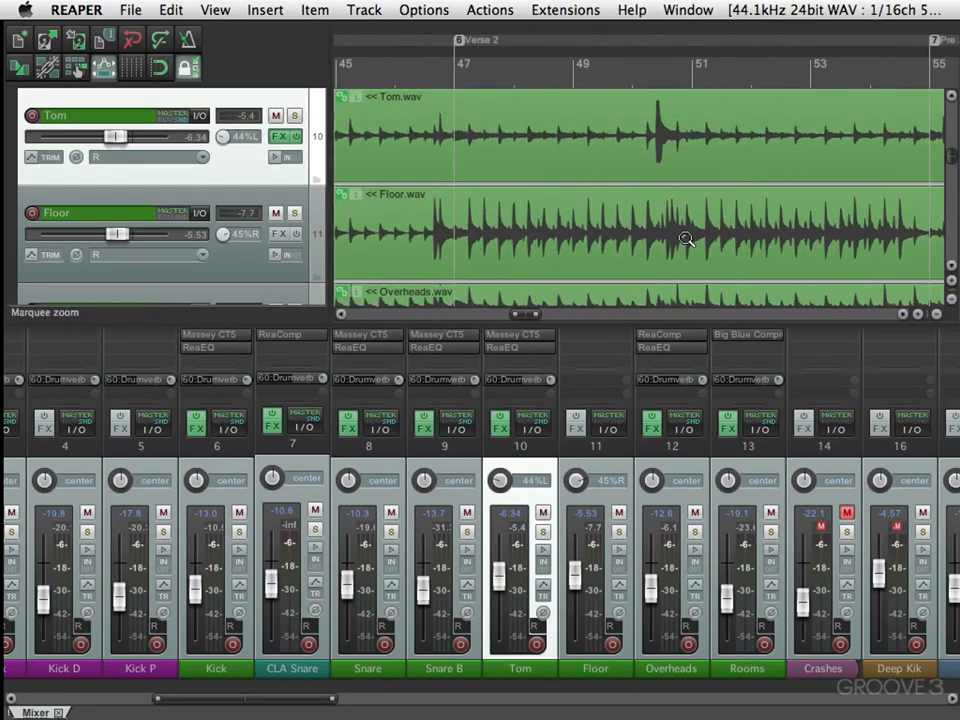
pyautogui.click(507, 63)
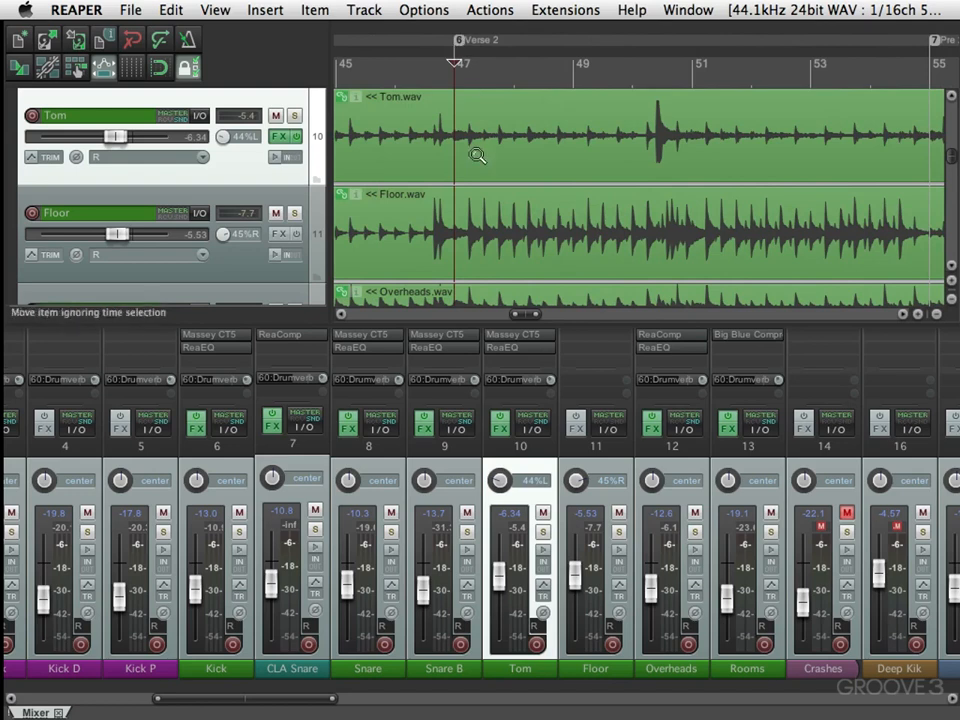
pyautogui.click(295, 214)
pyautogui.press('space')
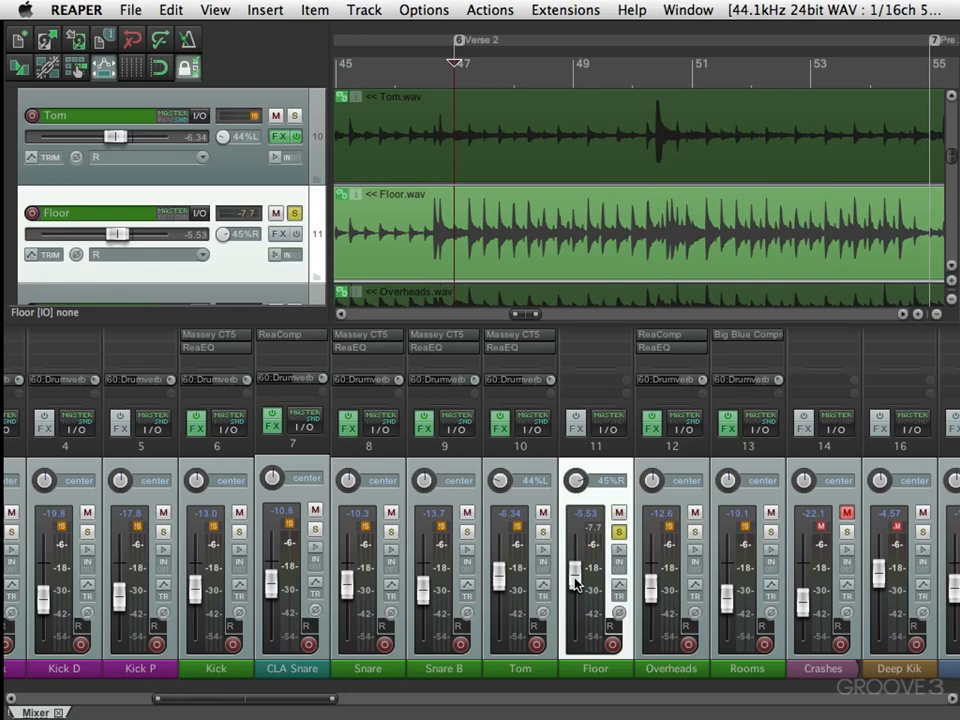
# Add the Massey CT5 compressor to the Floor track.
pyautogui.rightClick(566, 345)
pyautogui.moveTo(700, 389)
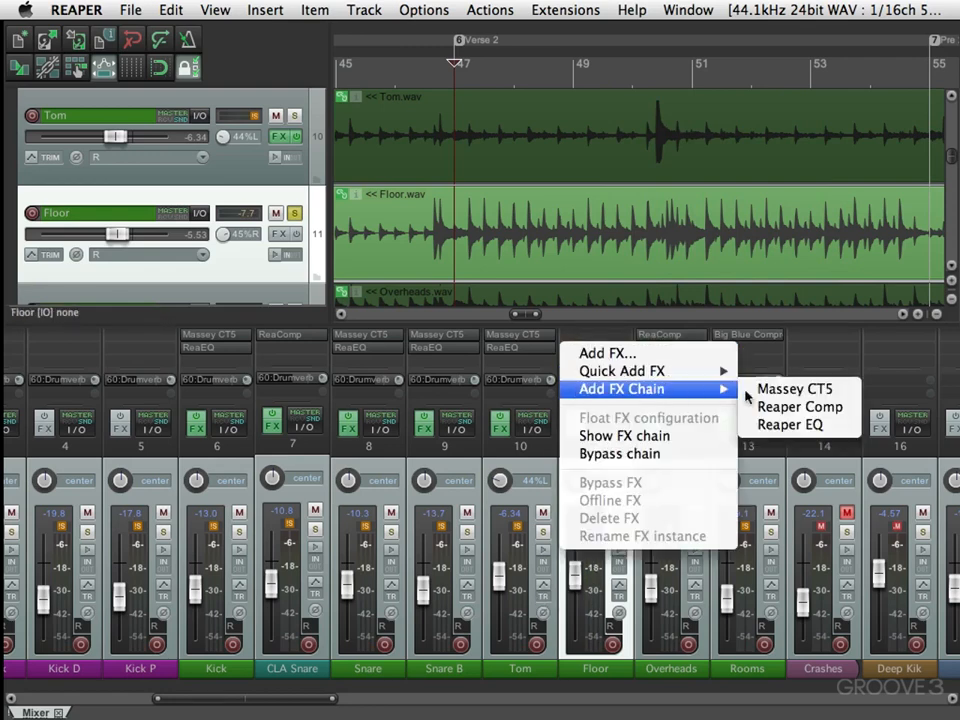
pyautogui.click(789, 391)
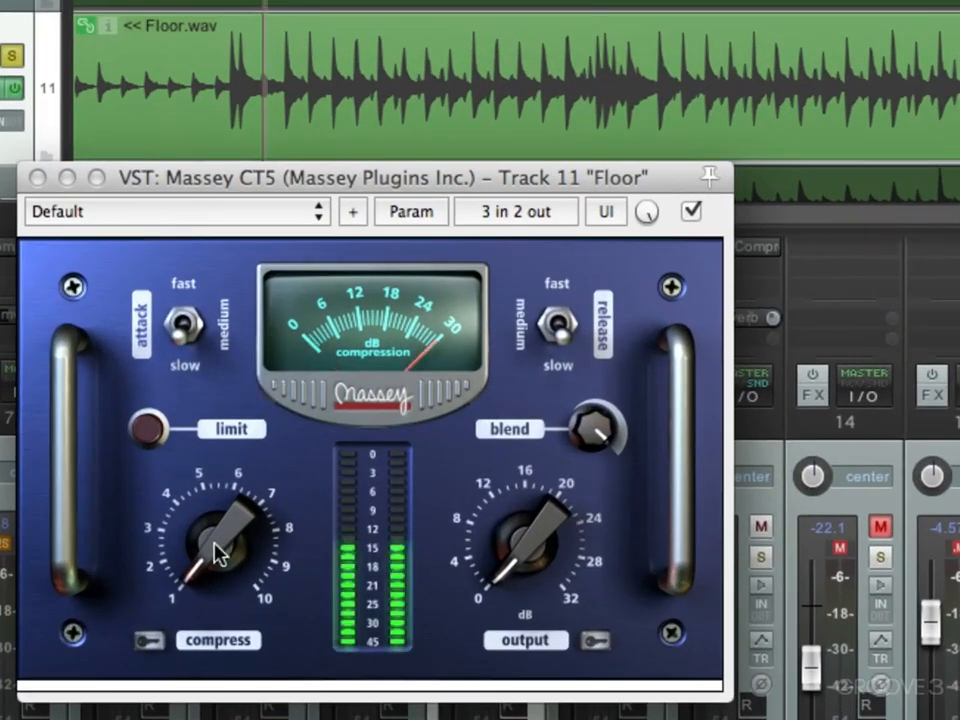
# Set the Floor compressor's compress amount to about 2.7 and output to about 2 dB, comparing the sound with it bypassed.
pyautogui.moveTo(214, 549); pyautogui.dragTo(221, 486)
pyautogui.moveTo(557, 533)
pyautogui.mouseDown()
pyautogui.moveTo(546, 553)
pyautogui.moveTo(553, 521)
pyautogui.moveTo(545, 527)
pyautogui.mouseUp()
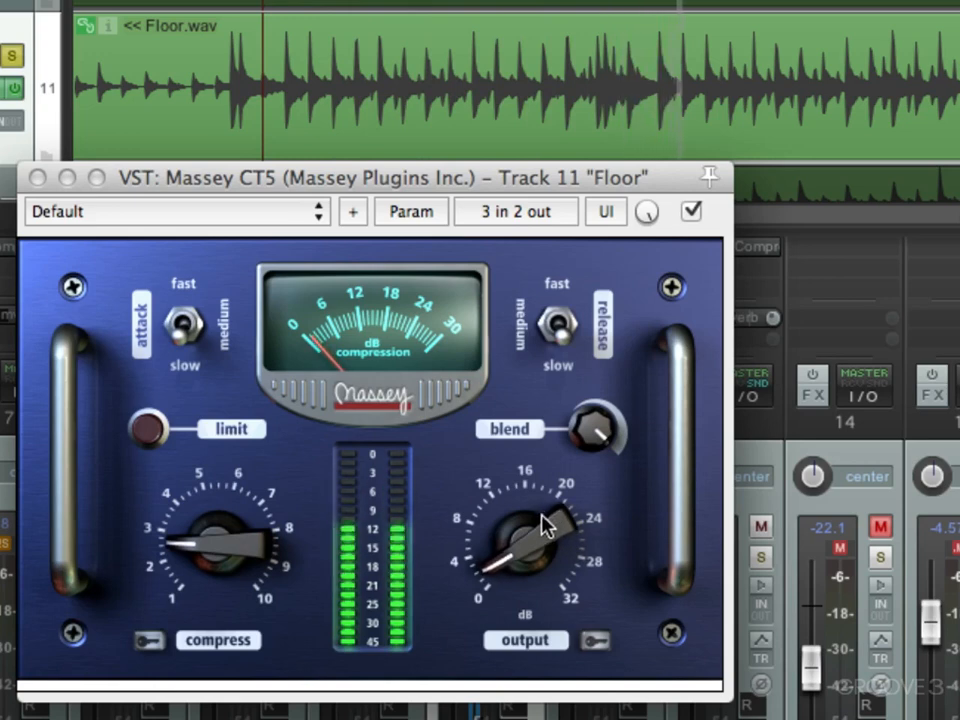
pyautogui.click(692, 211)
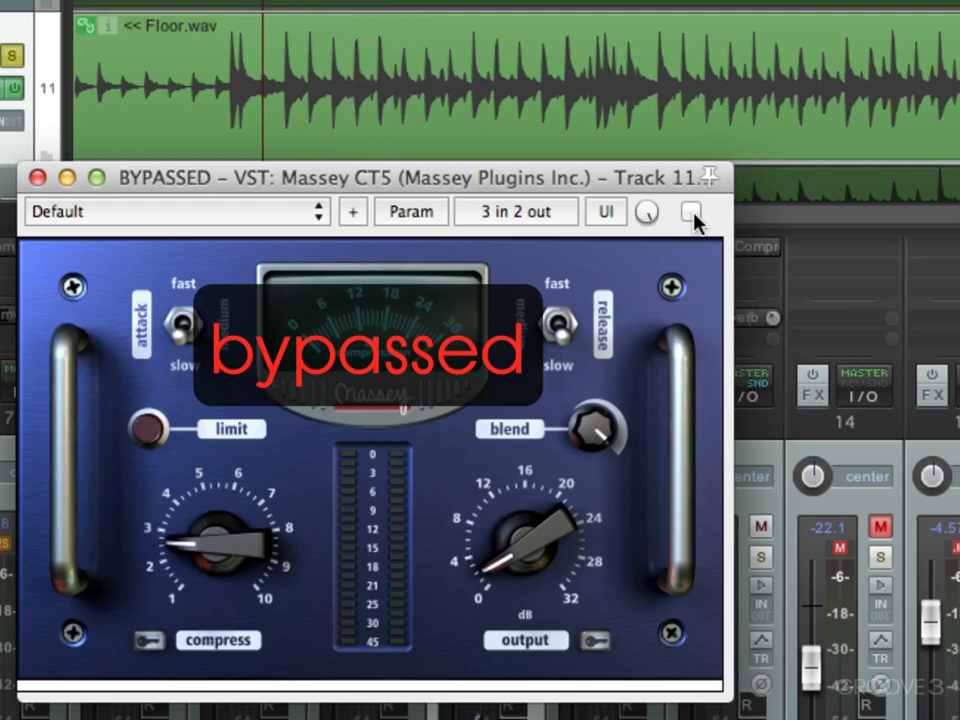
pyautogui.click(692, 211)
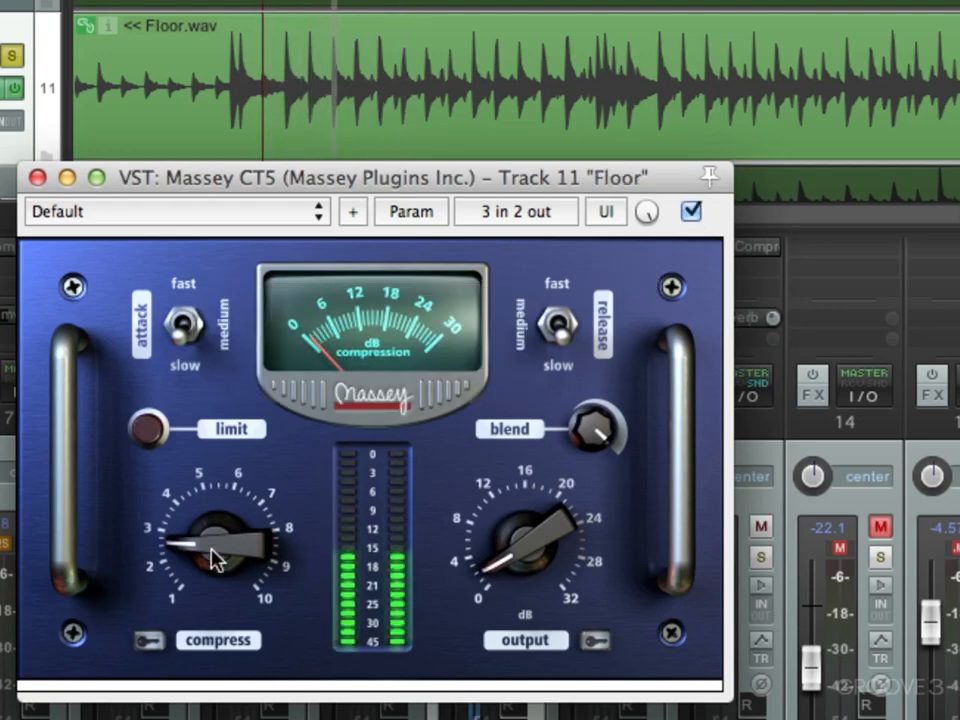
pyautogui.moveTo(213, 560)
pyautogui.mouseDown()
pyautogui.moveTo(199, 561)
pyautogui.moveTo(206, 527)
pyautogui.moveTo(200, 560)
pyautogui.mouseUp()
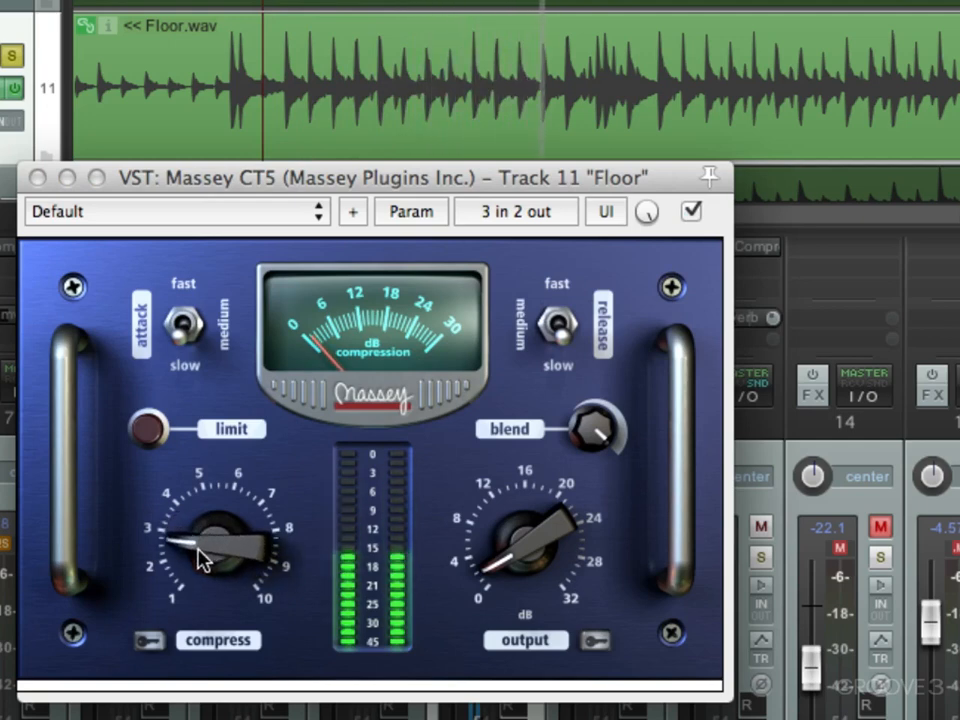
pyautogui.press('space')
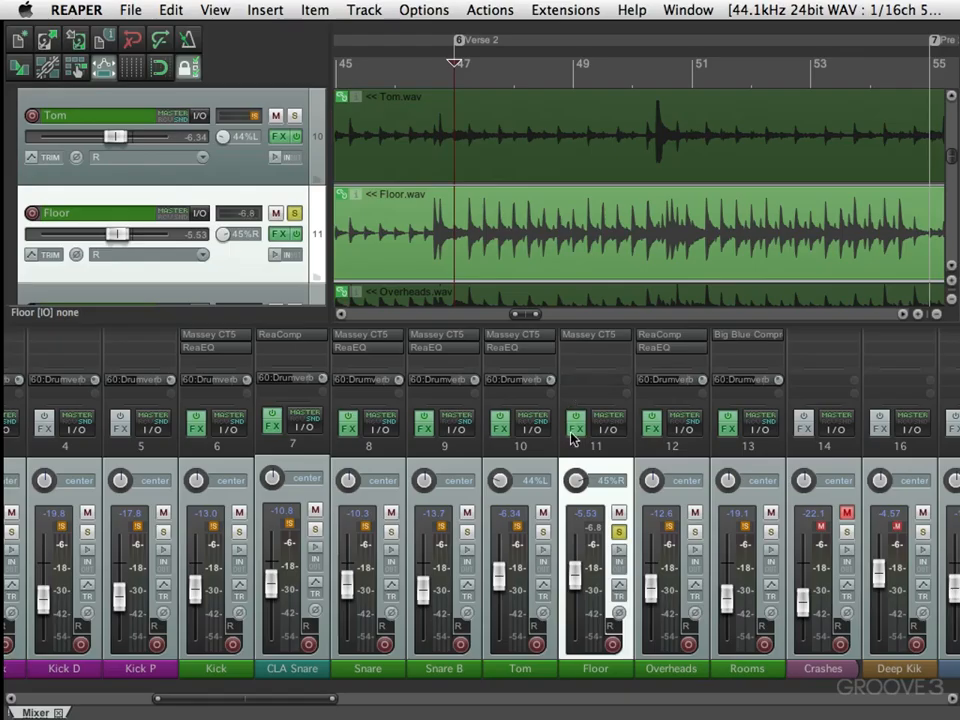
# Add the Reaper EQ chain after the Floor track's compressor and cut band 3 by 8.0 dB at 352.9 Hz.
pyautogui.rightClick(566, 352)
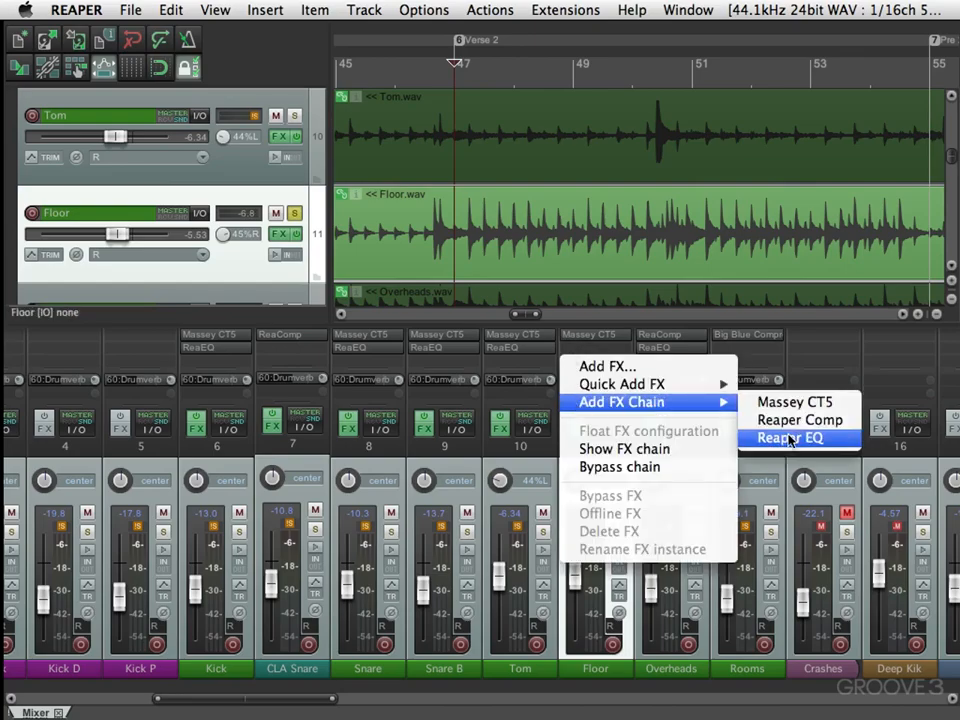
pyautogui.click(792, 436)
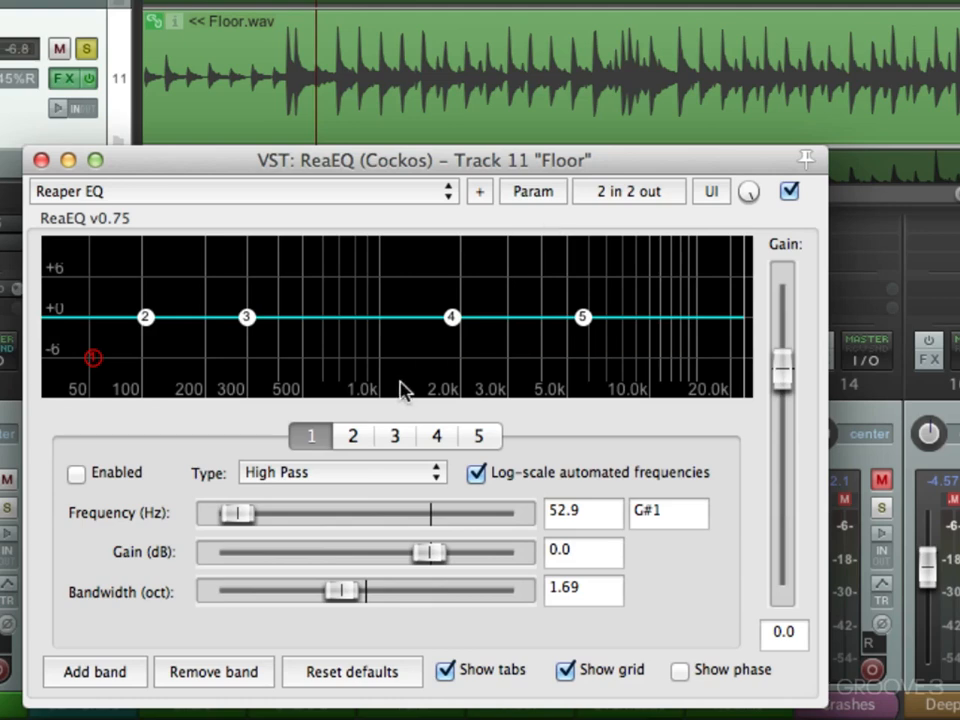
pyautogui.moveTo(246, 318); pyautogui.dragTo(264, 385)
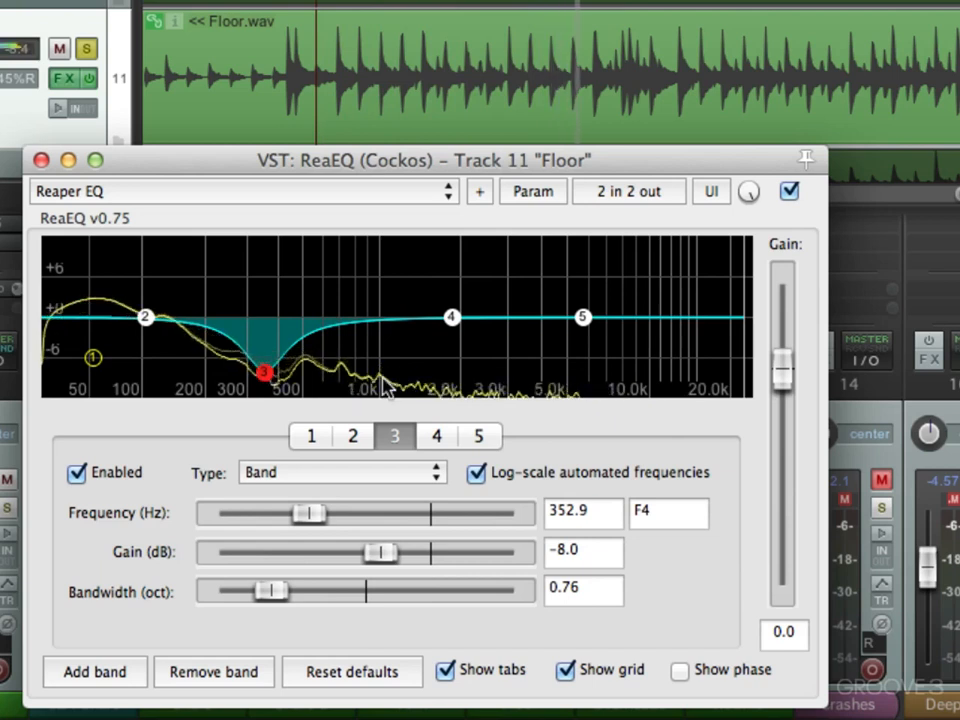
# Compare the Floor tom's sound with ReaEQ bypassed and active.
pyautogui.click(790, 192)
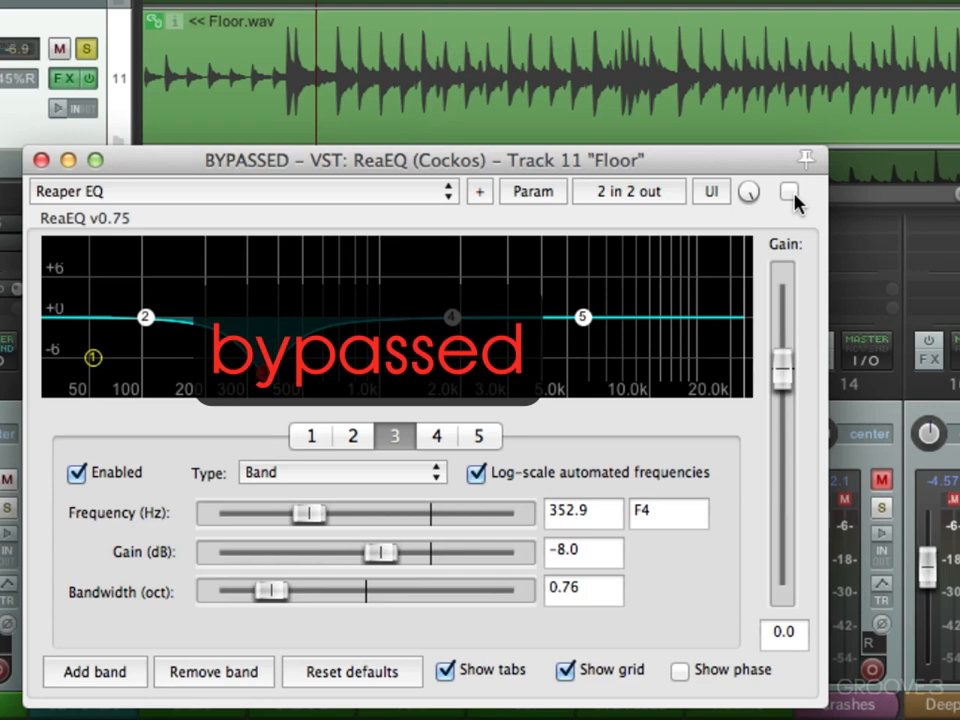
pyautogui.click(790, 192)
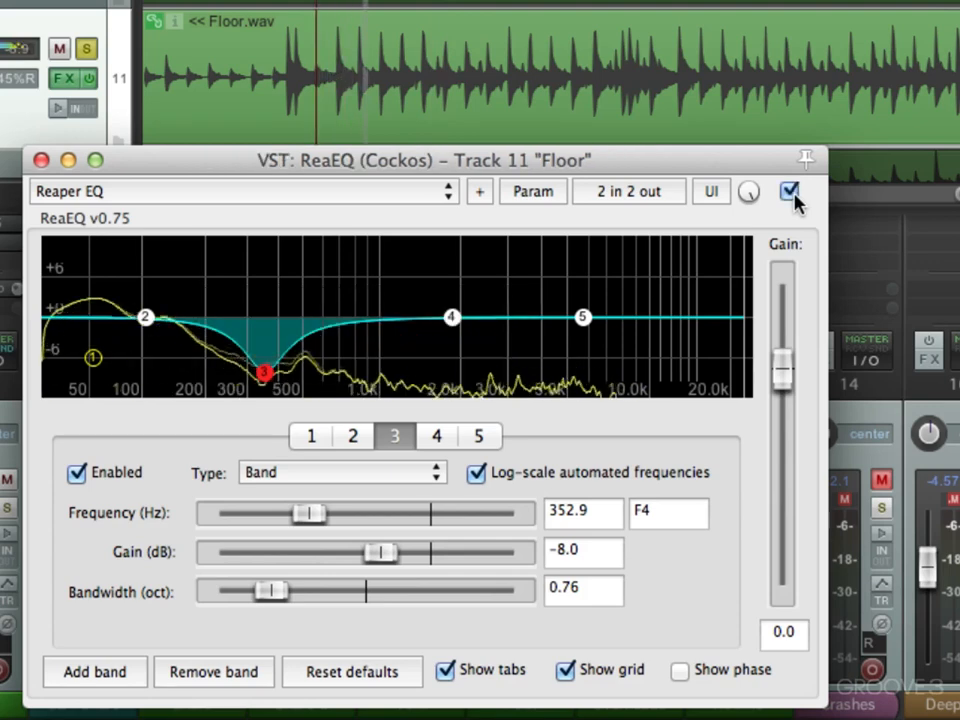
pyautogui.press('space')
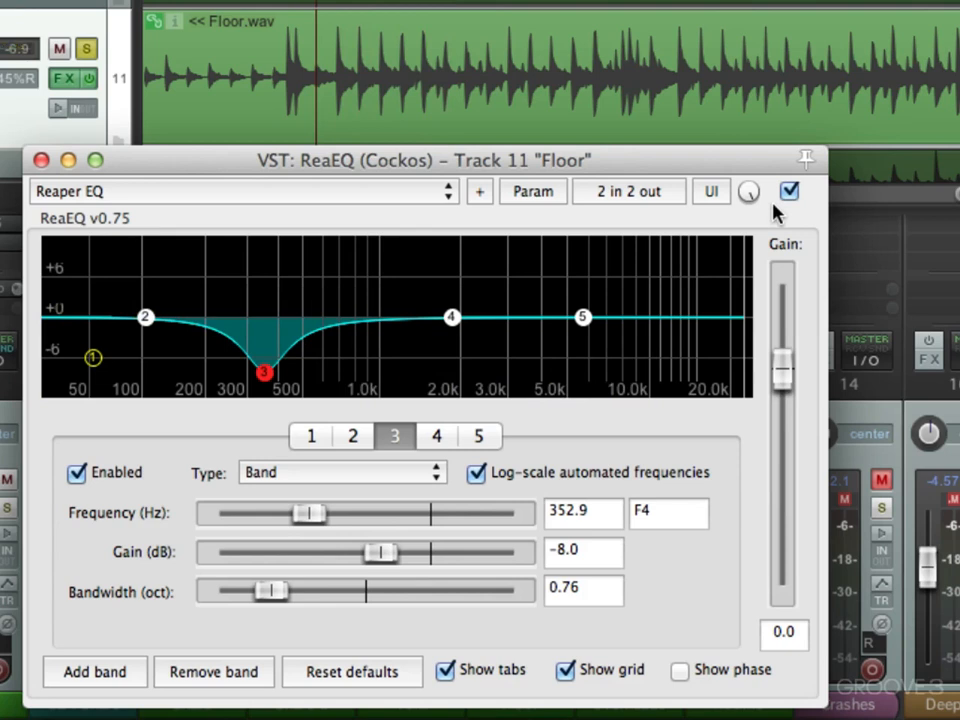
# Boost the Floor's EQ band 4 by 5.6 dB at 5604.7 Hz with a 1.23-octave bandwidth, and compare with ReaEQ bypassed.
pyautogui.press('space')
pyautogui.moveTo(454, 317); pyautogui.dragTo(583, 259)
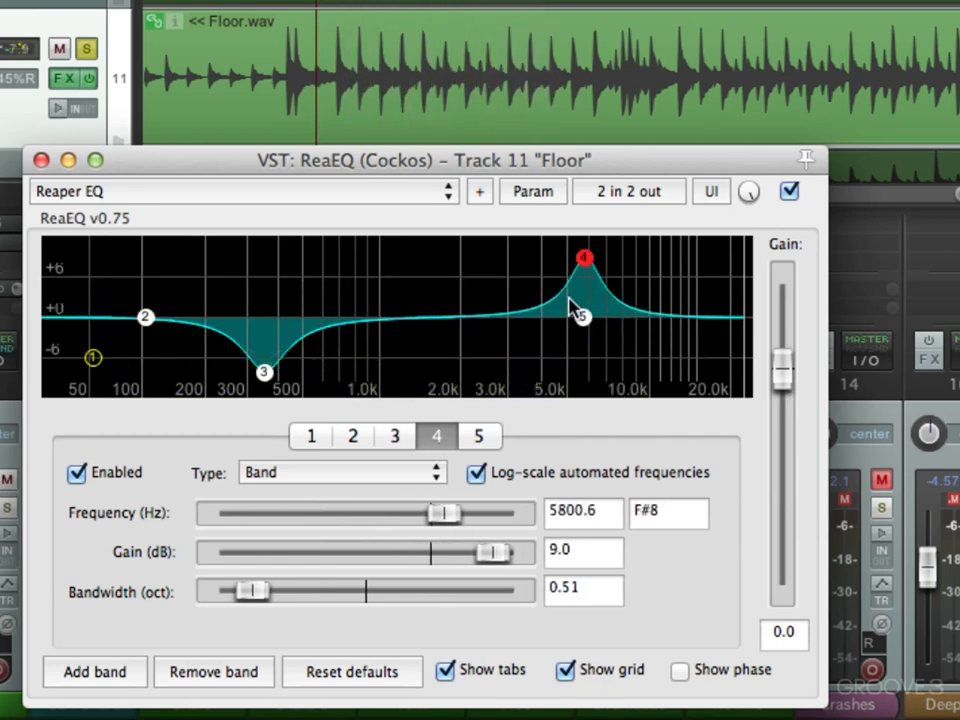
pyautogui.moveTo(262, 592); pyautogui.dragTo(312, 594)
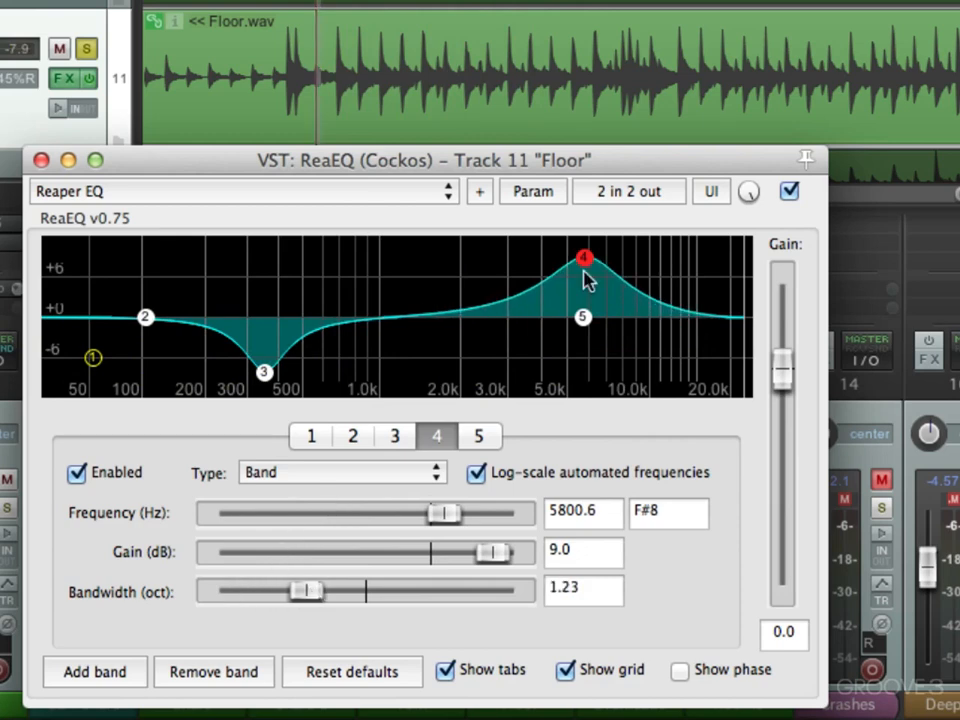
pyautogui.moveTo(583, 261)
pyautogui.mouseDown()
pyautogui.moveTo(579, 317)
pyautogui.moveTo(580, 283)
pyautogui.mouseUp()
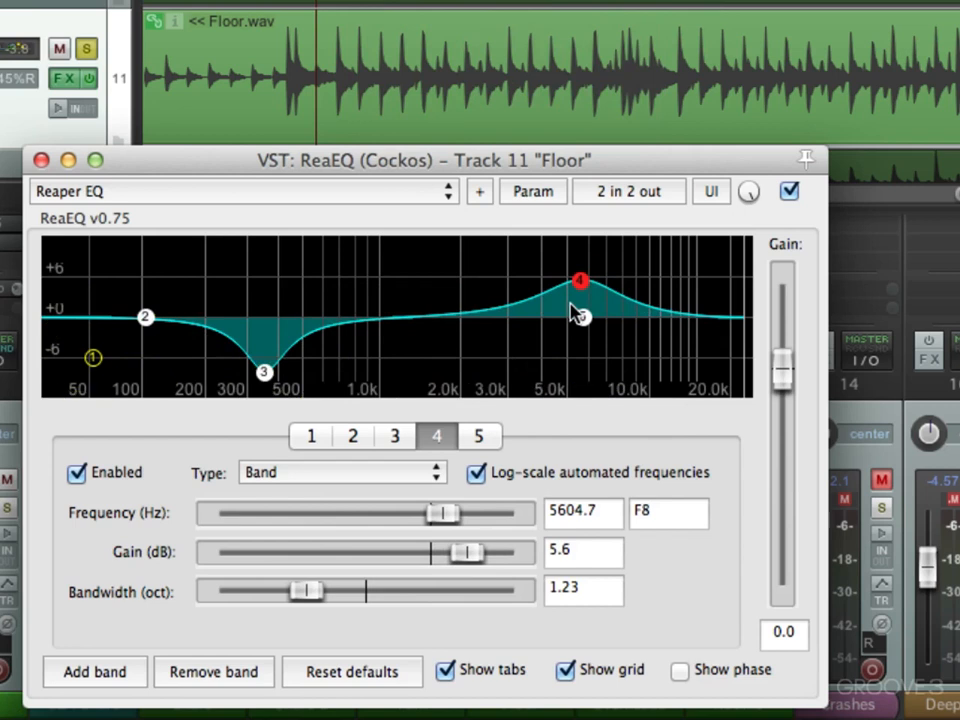
pyautogui.click(789, 192)
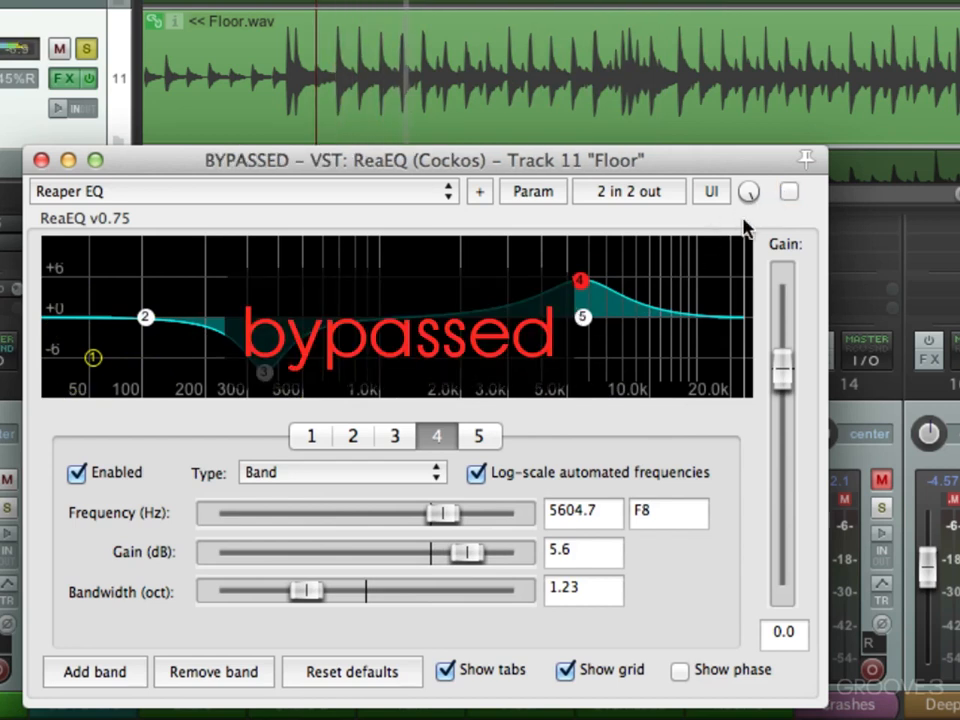
pyautogui.click(789, 192)
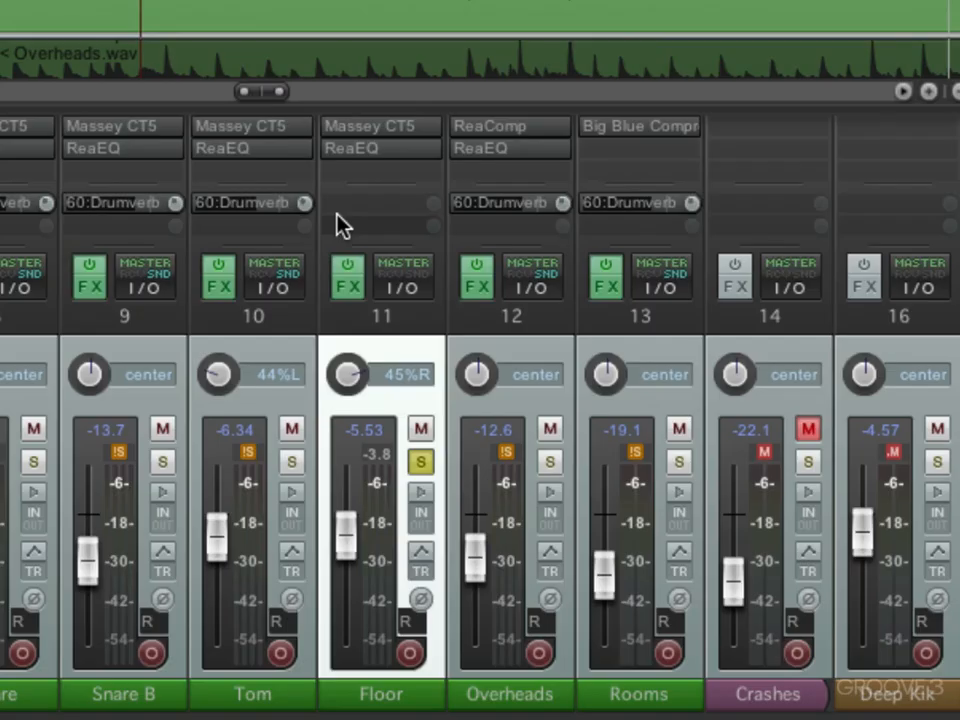
# Copy the Tom's Drumverb send to the Floor track and raise its send level slightly.
pyautogui.moveTo(279, 208); pyautogui.dragTo(365, 205)
pyautogui.click(429, 210)
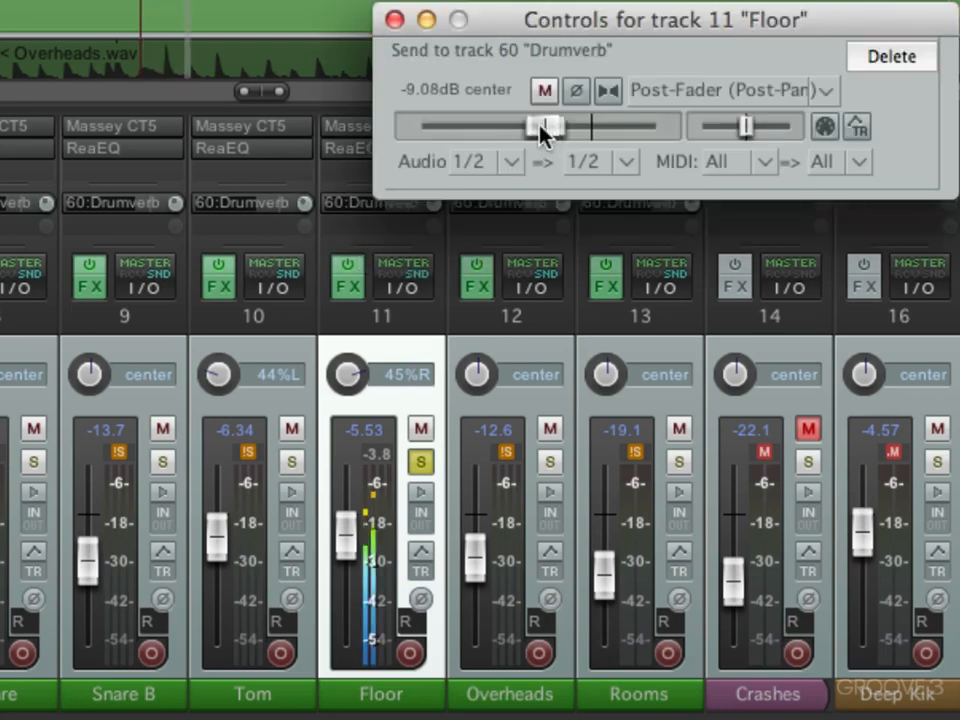
pyautogui.moveTo(546, 128); pyautogui.dragTo(566, 130)
pyautogui.click(395, 20)
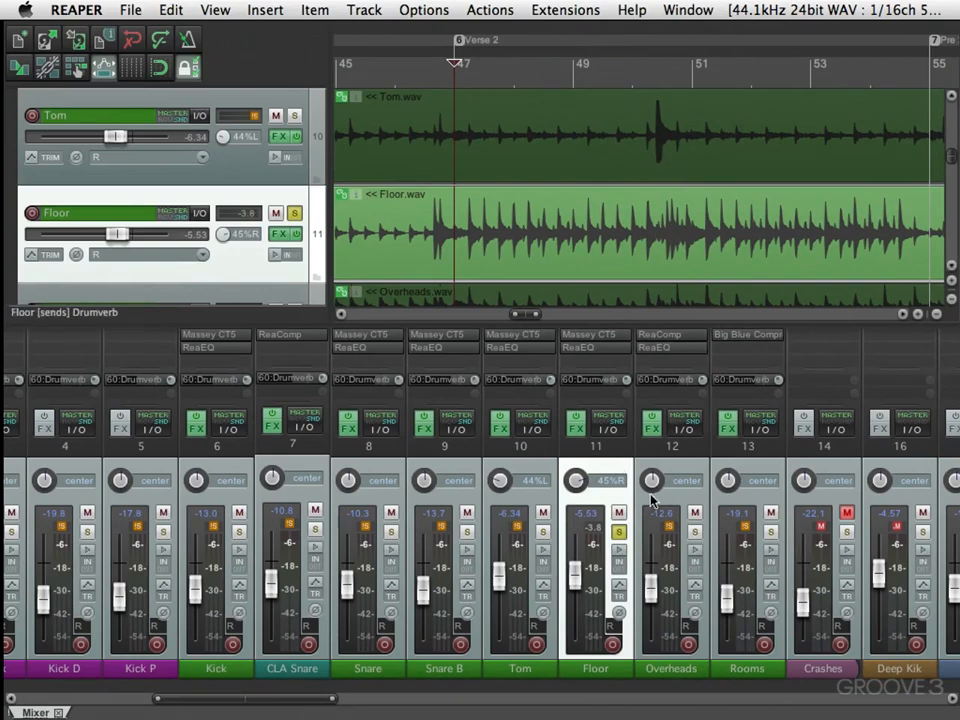
# Solo the Tom together with the Floor and audition both from about bar 50.2.
pyautogui.click(543, 532)
pyautogui.scroll(10, 666, 185)
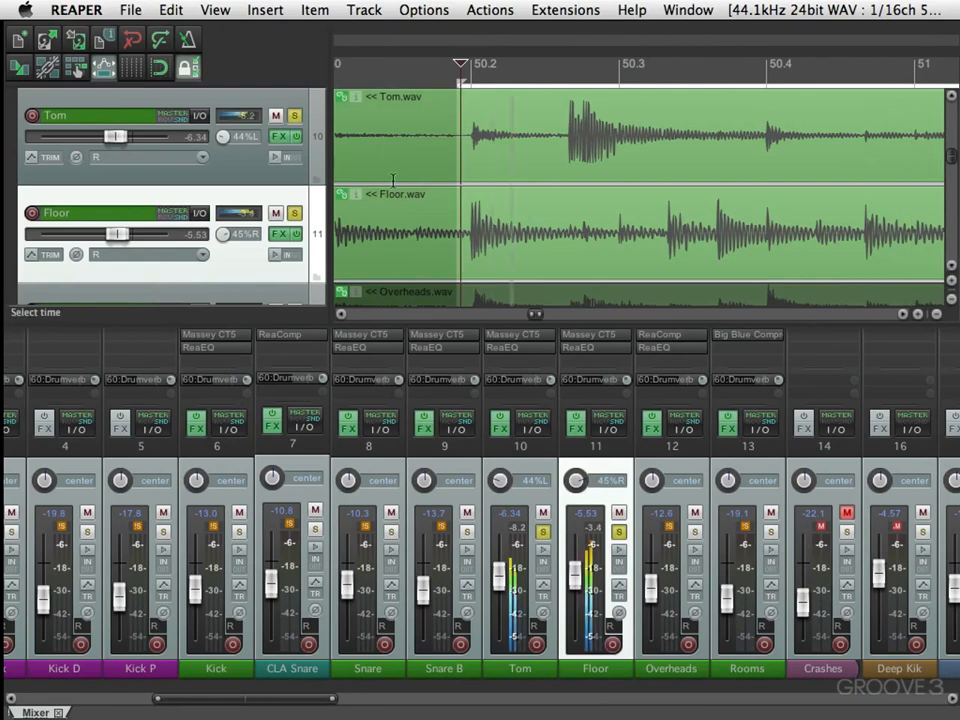
pyautogui.scroll(-3, 492, 167)
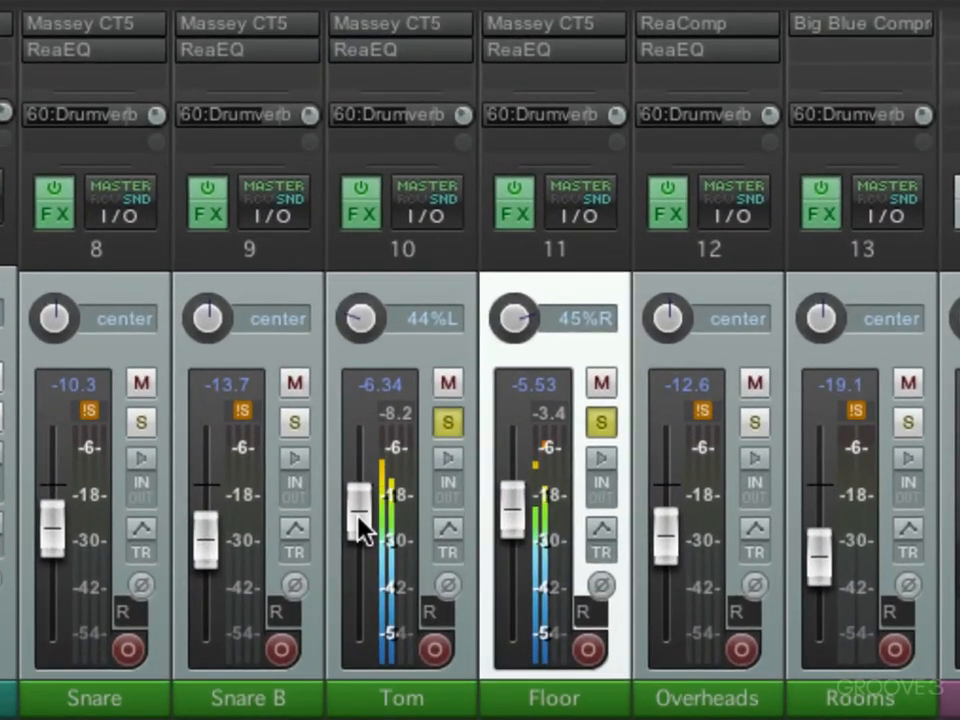
# Raise the Tom's volume to -4.07 dB to balance it against the Floor, and unsolo both tracks.
pyautogui.moveTo(358, 520); pyautogui.dragTo(360, 506)
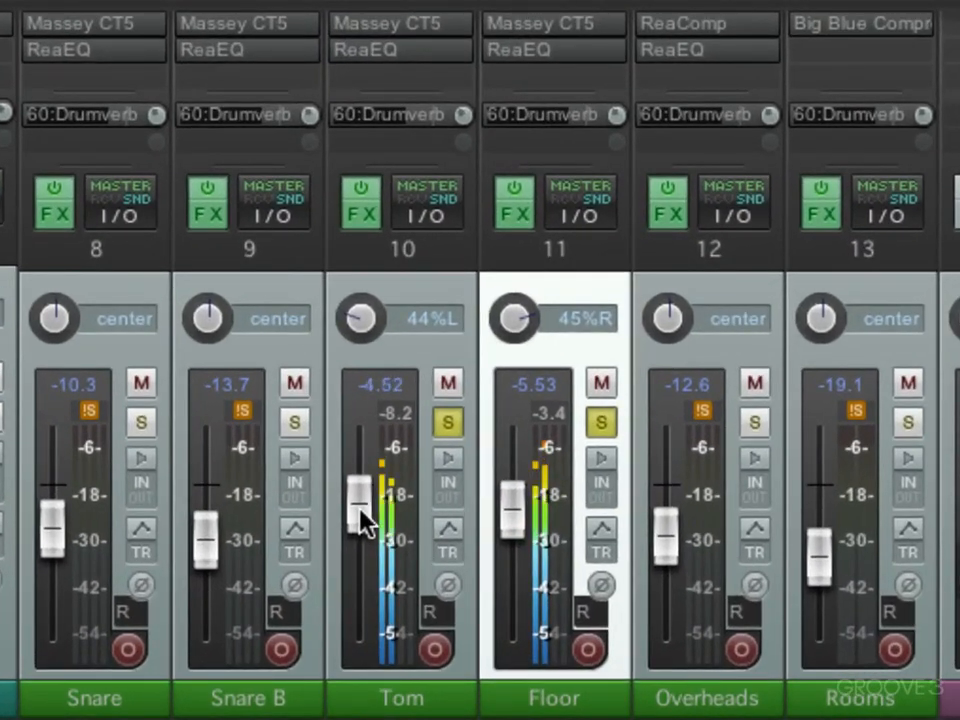
pyautogui.keyDown('super'); pyautogui.click(562, 697); pyautogui.keyUp('super')
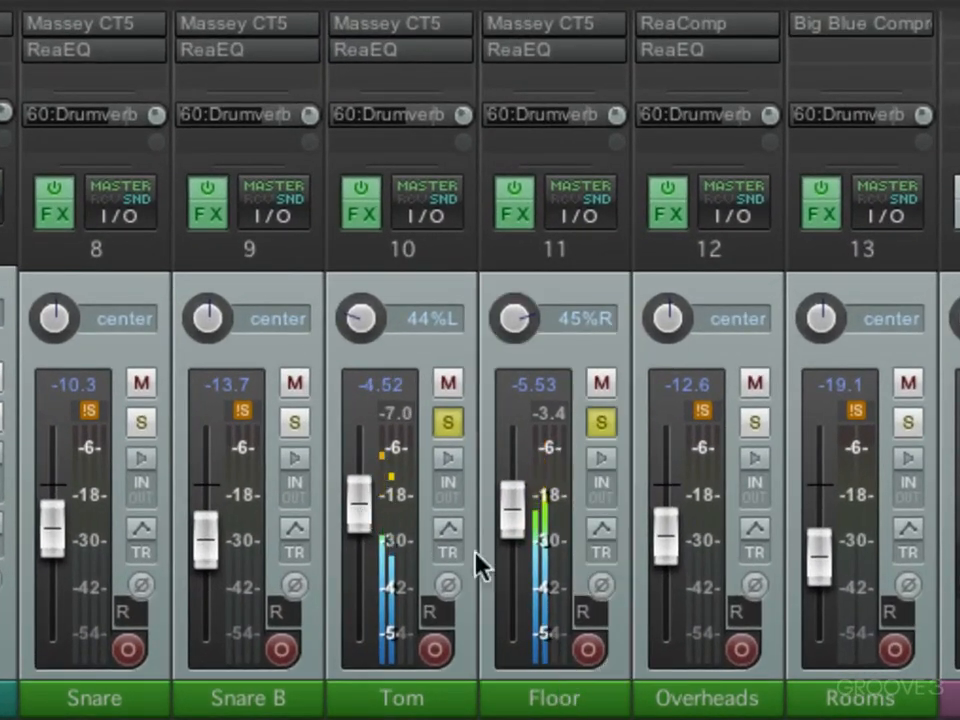
pyautogui.moveTo(367, 527); pyautogui.dragTo(367, 521)
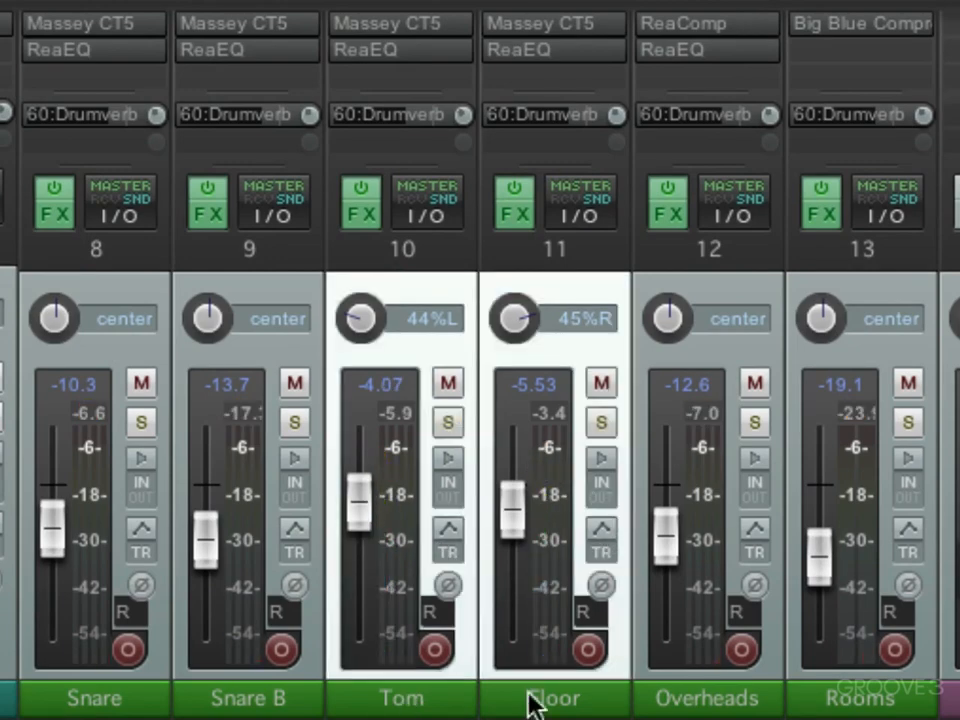
# Play the full drum mix and pull the selected Tom and Floor volumes far down together, then bring the Tom back to about -4.5 dB.
pyautogui.press('space')
pyautogui.scroll(-10, 531, 696)
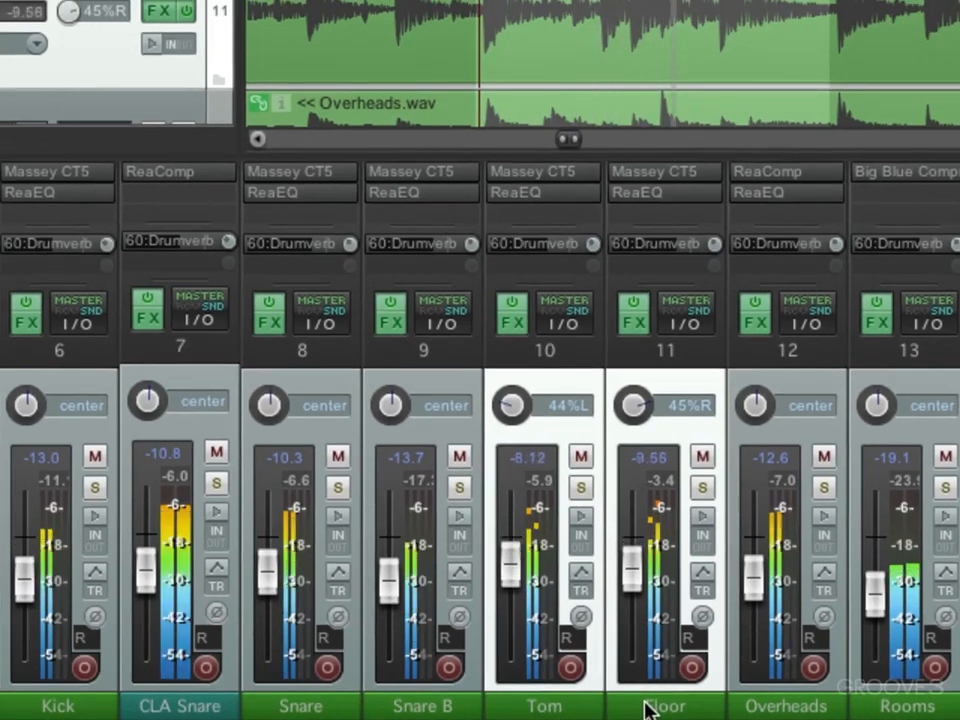
pyautogui.scroll(-8, 645, 708)
pyautogui.scroll(10, 645, 708)
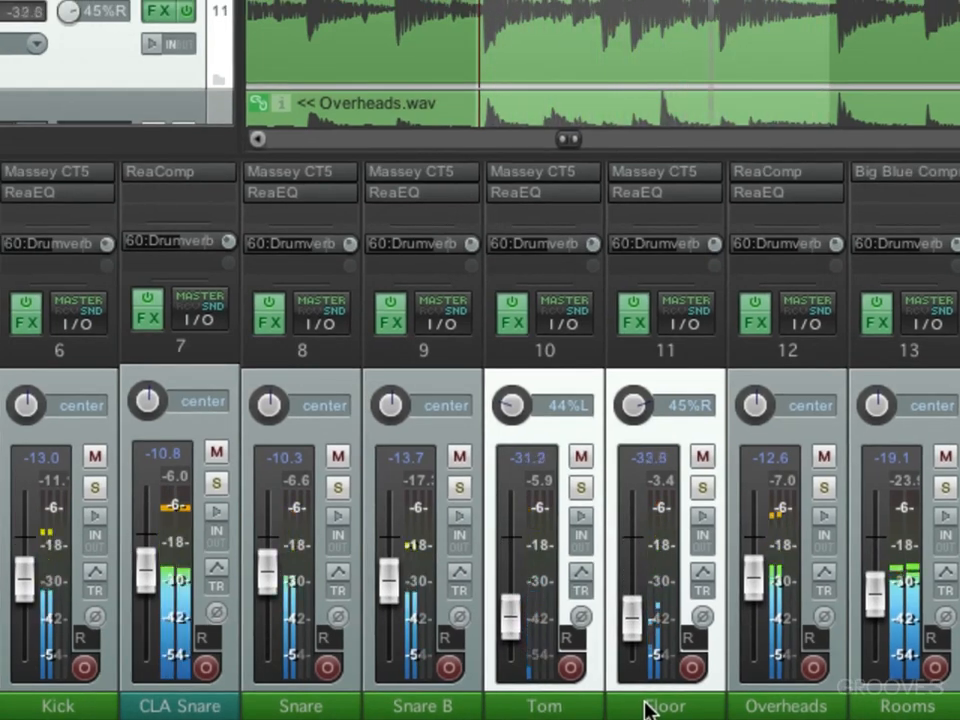
pyautogui.scroll(8, 645, 708)
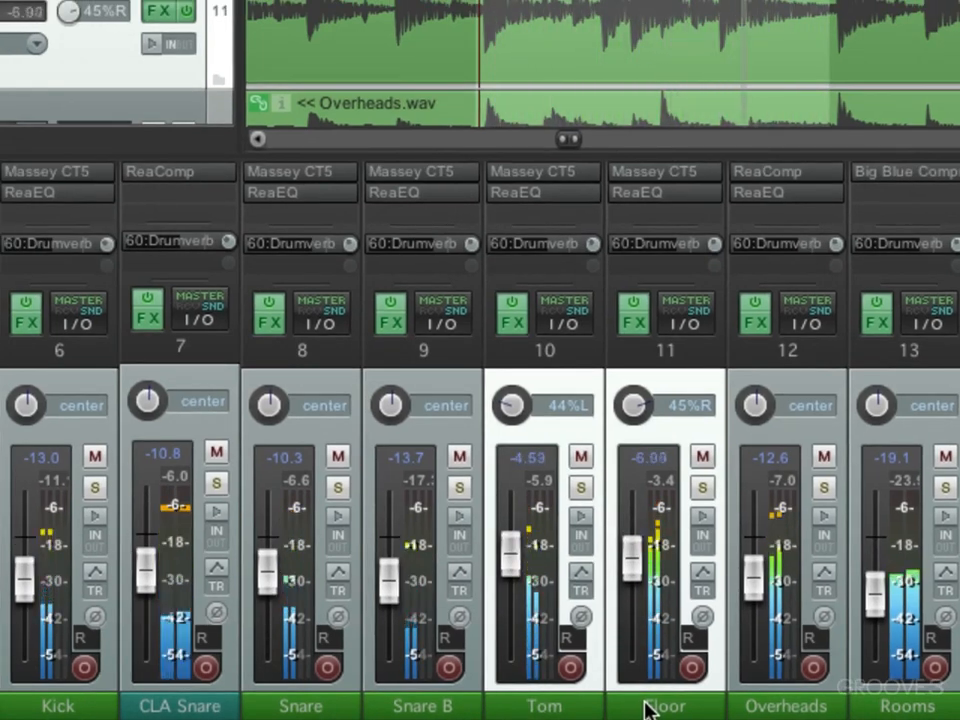
# Adjust only the Floor's volume to -3.78 dB while the full drum mix plays.
pyautogui.click(645, 708)
pyautogui.scroll(3, 645, 708)
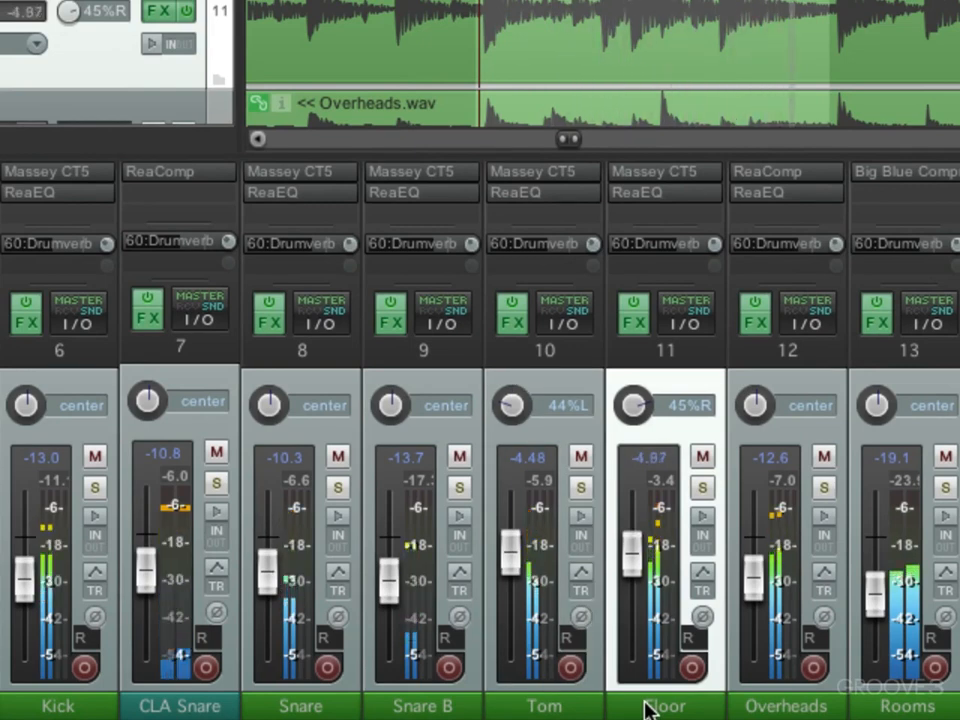
pyautogui.scroll(-2, 645, 708)
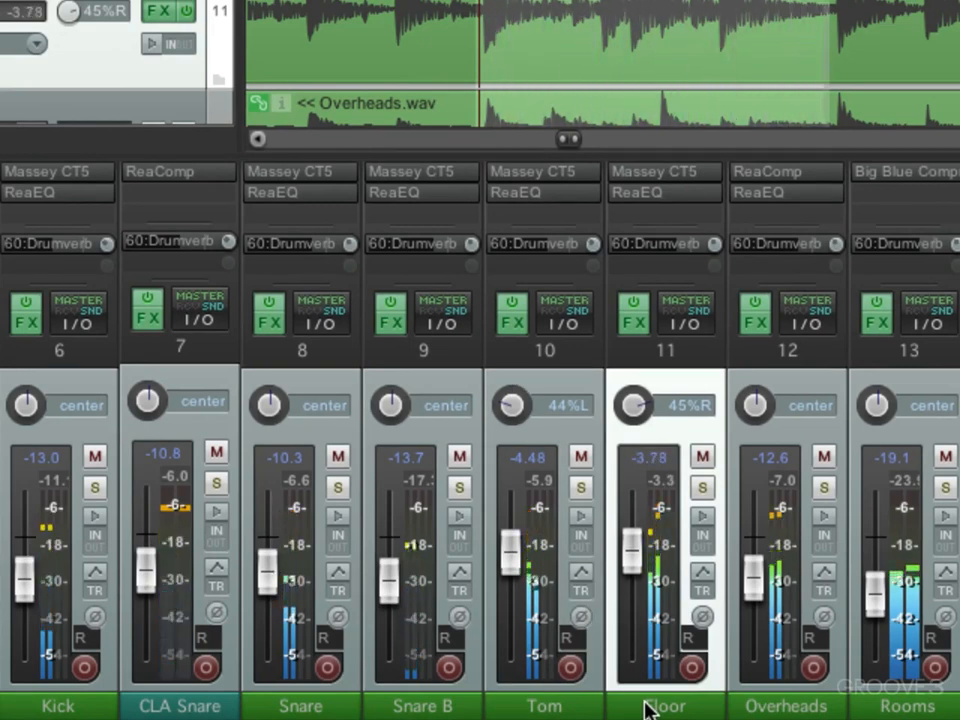
# Fine-tune only the Tom's volume to -4.22 dB during playback.
pyautogui.click(580, 705)
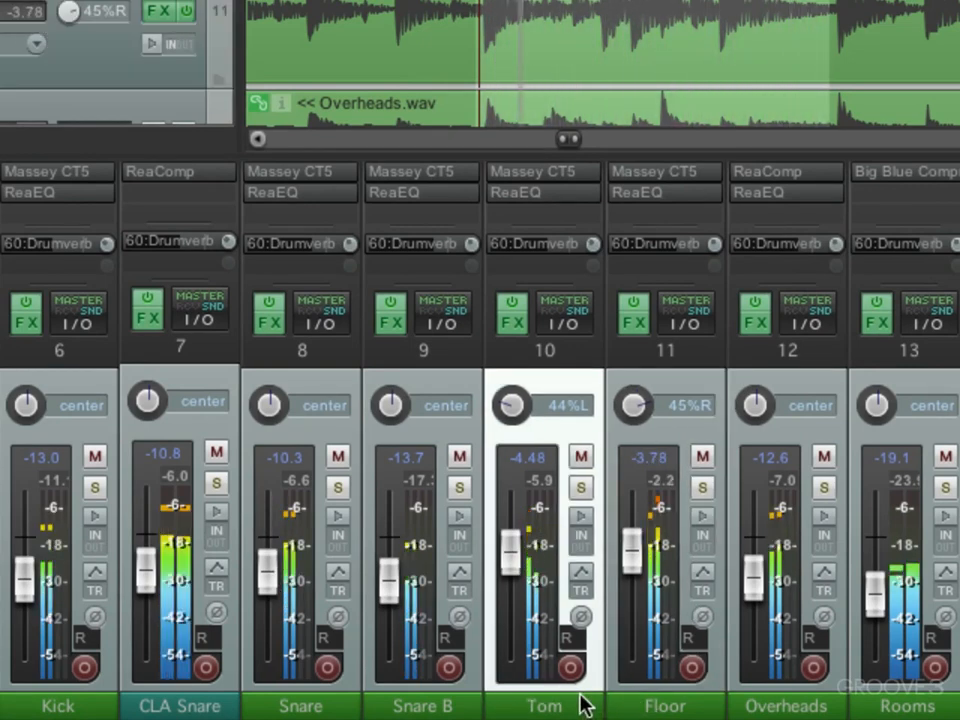
pyautogui.scroll(1, 580, 705)
pyautogui.scroll(1, 580, 705)
pyautogui.scroll(-1, 580, 705)
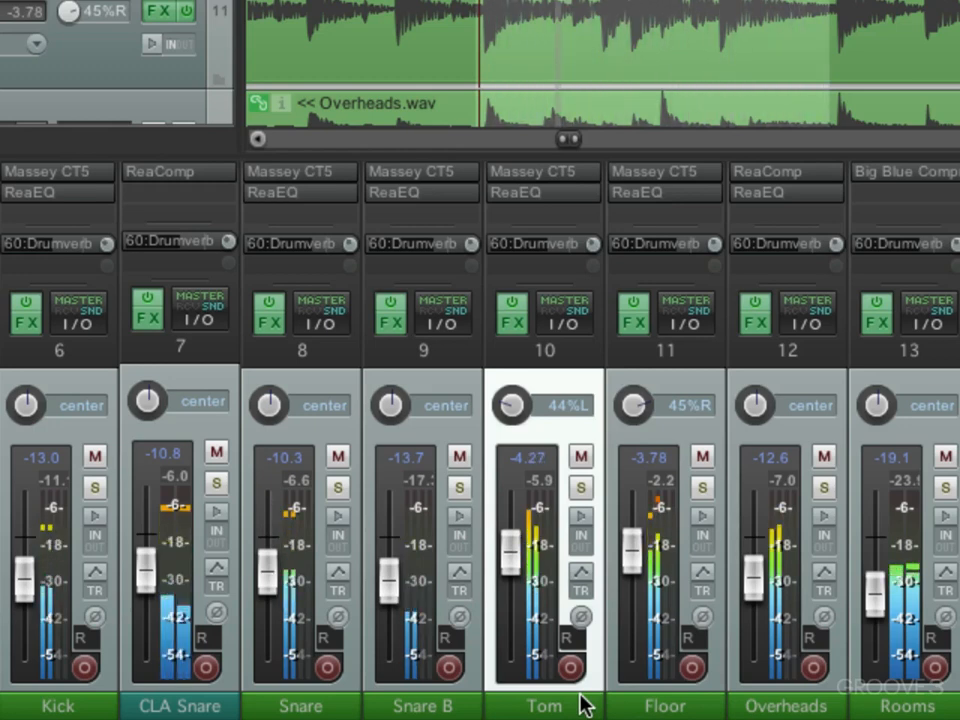
# Compare the drum mix with the Tom and Floor effects chains bypassed and active.
pyautogui.click(634, 310)
pyautogui.click(512, 310)
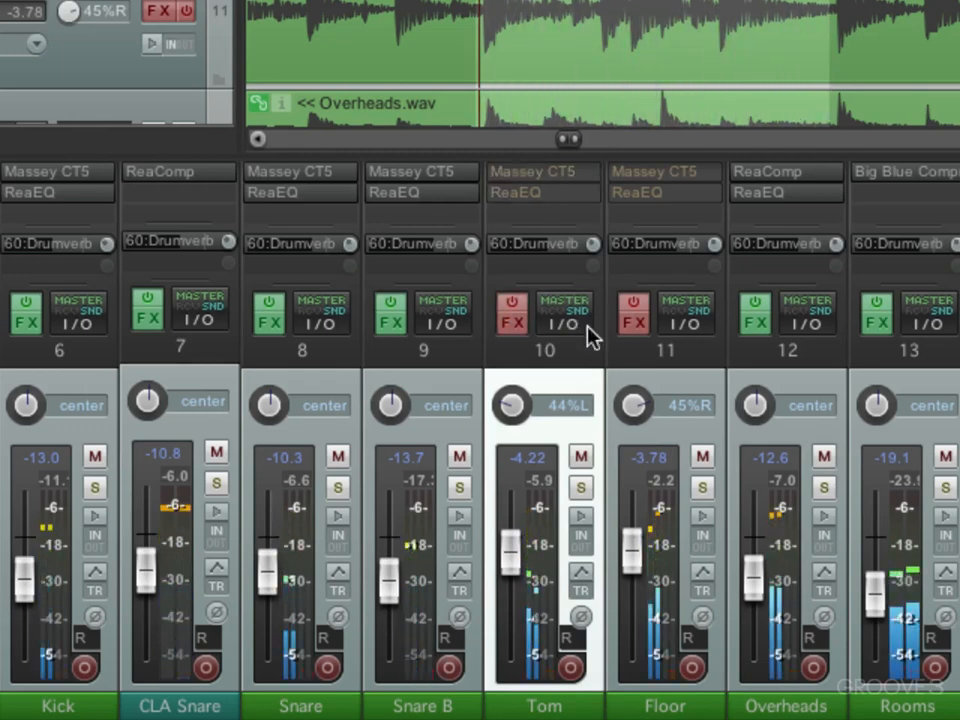
pyautogui.click(516, 309)
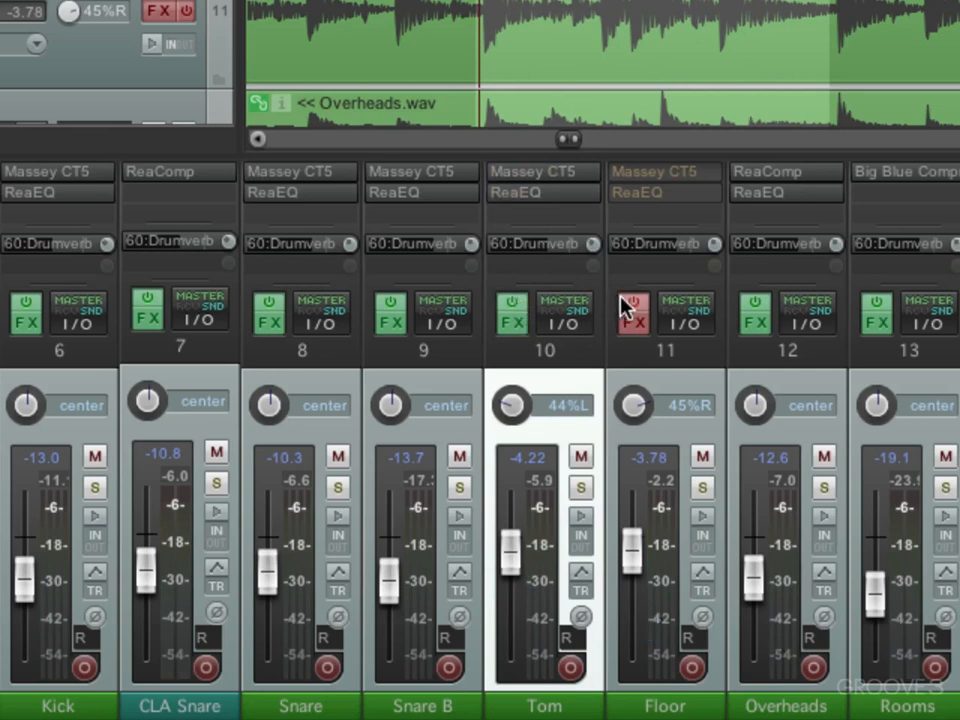
pyautogui.click(625, 308)
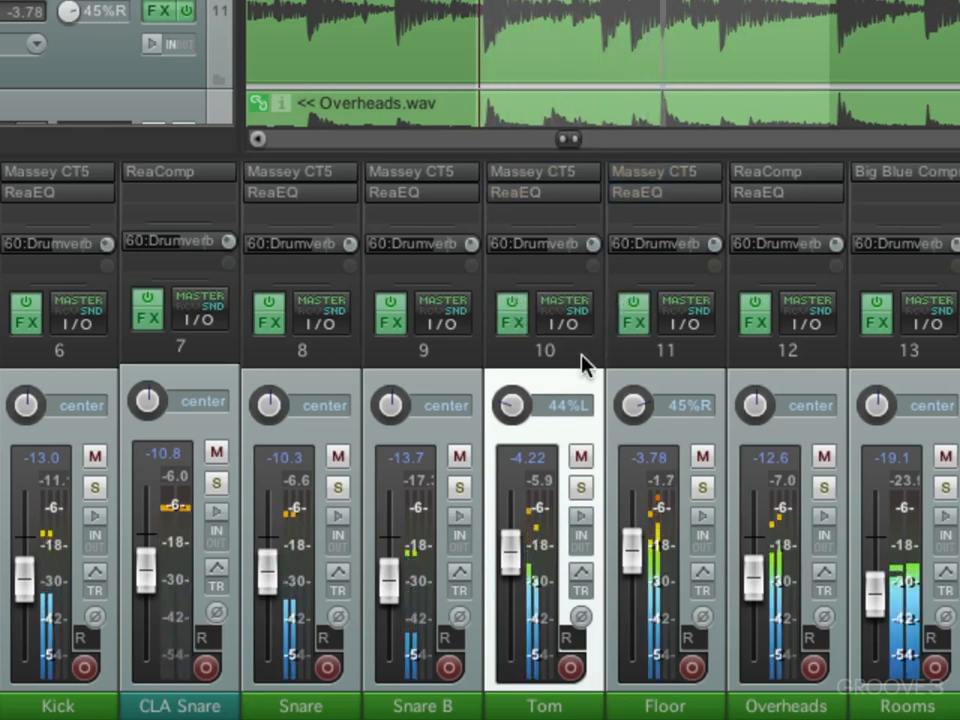
# Lower the Tom and Floor together to -4.62 dB and -4.17 dB, and play the mix from near the start of the drum recording.
pyautogui.keyDown('ctrl'); pyautogui.click(650, 700); pyautogui.keyUp('ctrl')
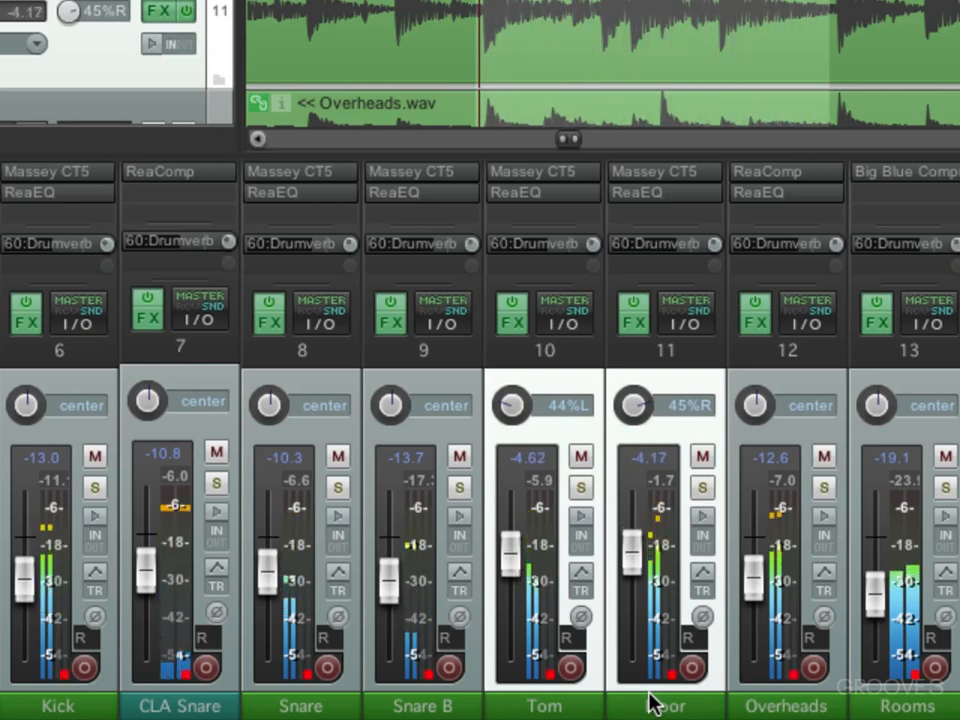
pyautogui.press('space')
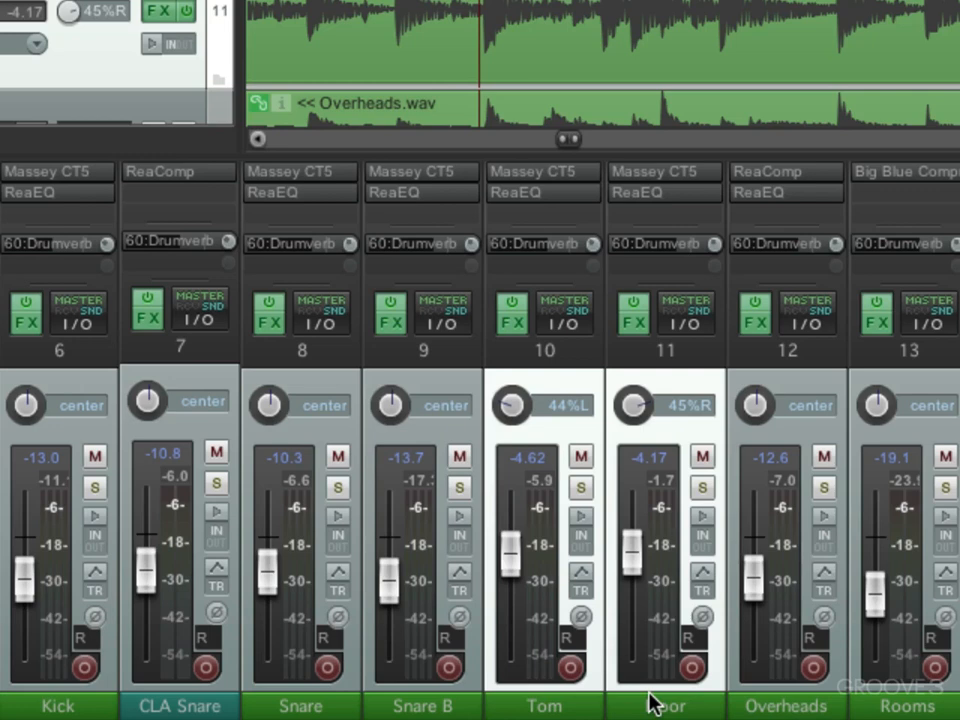
pyautogui.press('space')
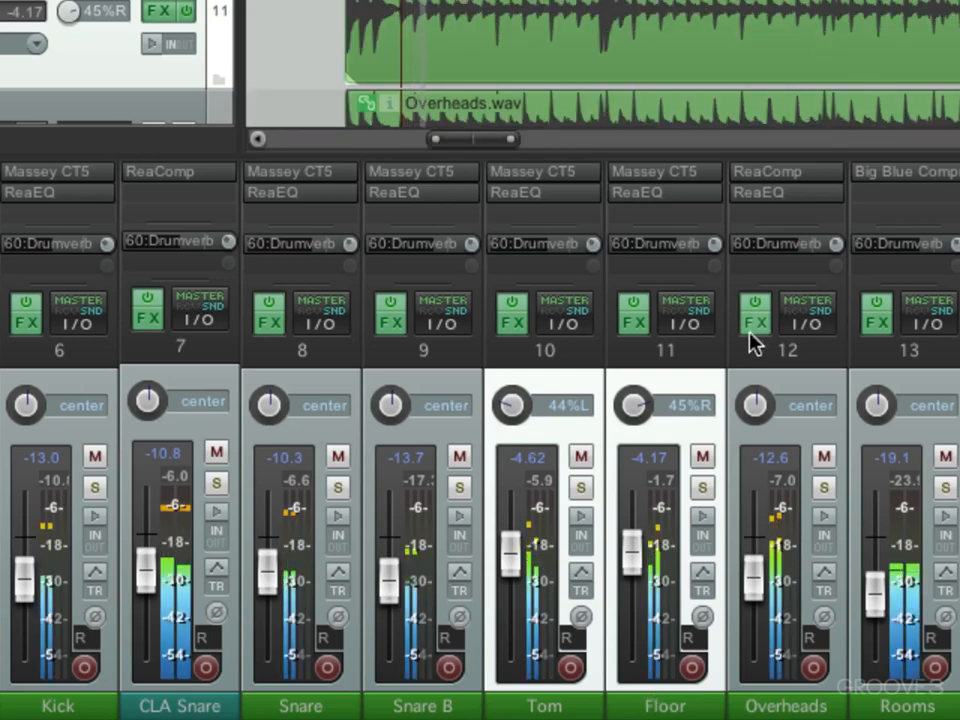